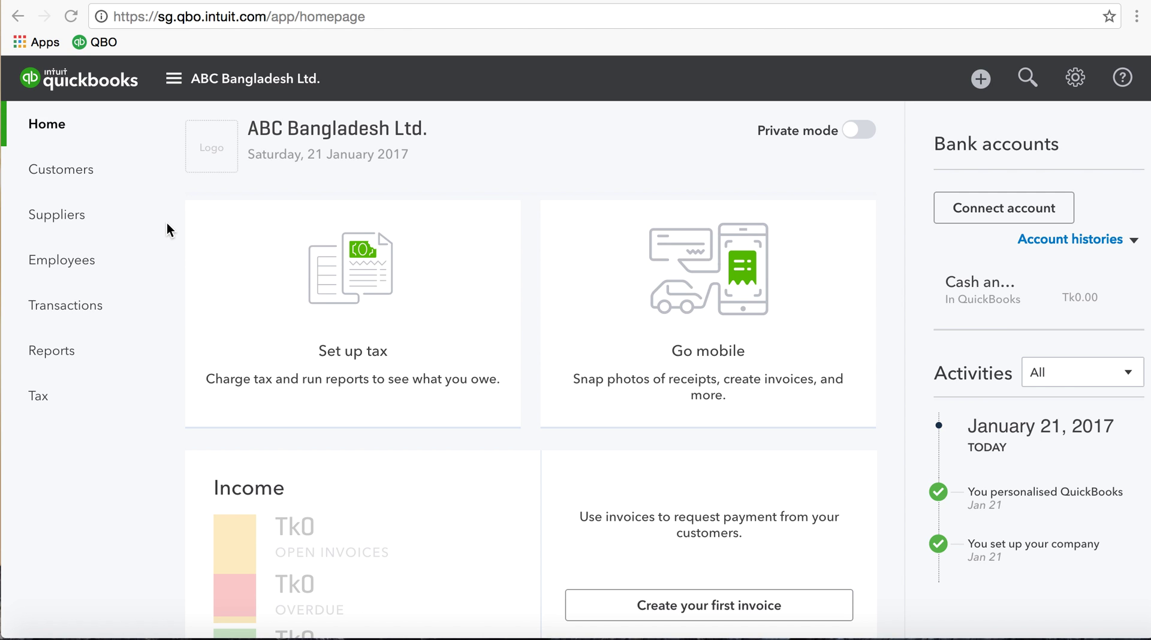
Go to the empty Customers list and start a new customer from the New customer menu
left_click(52, 170)
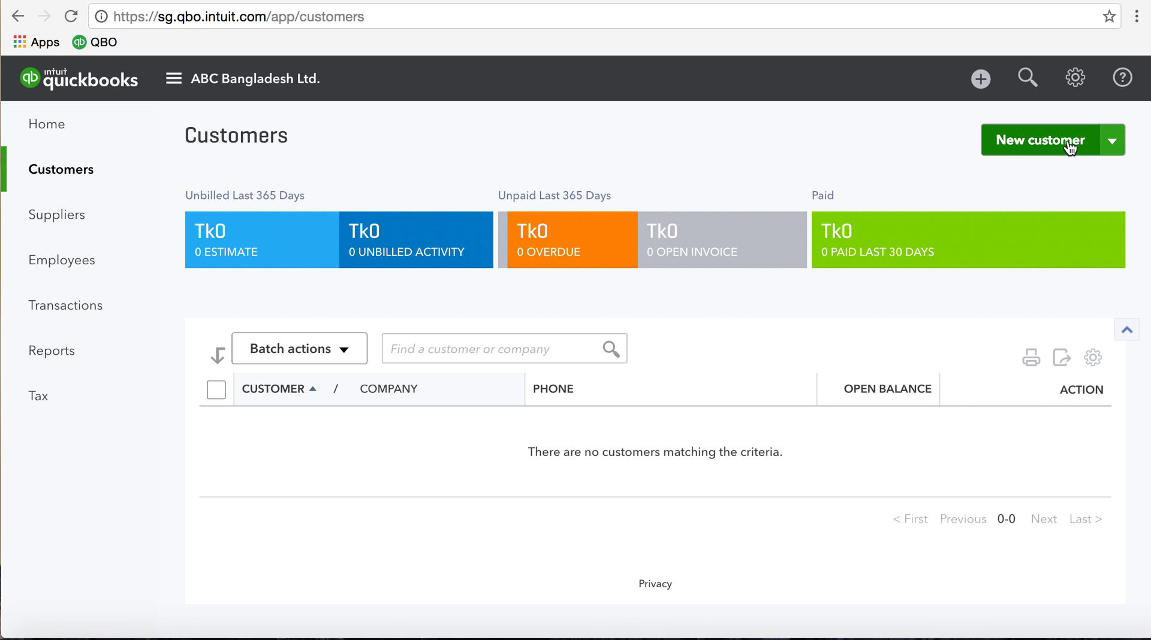
left_click(1112, 144)
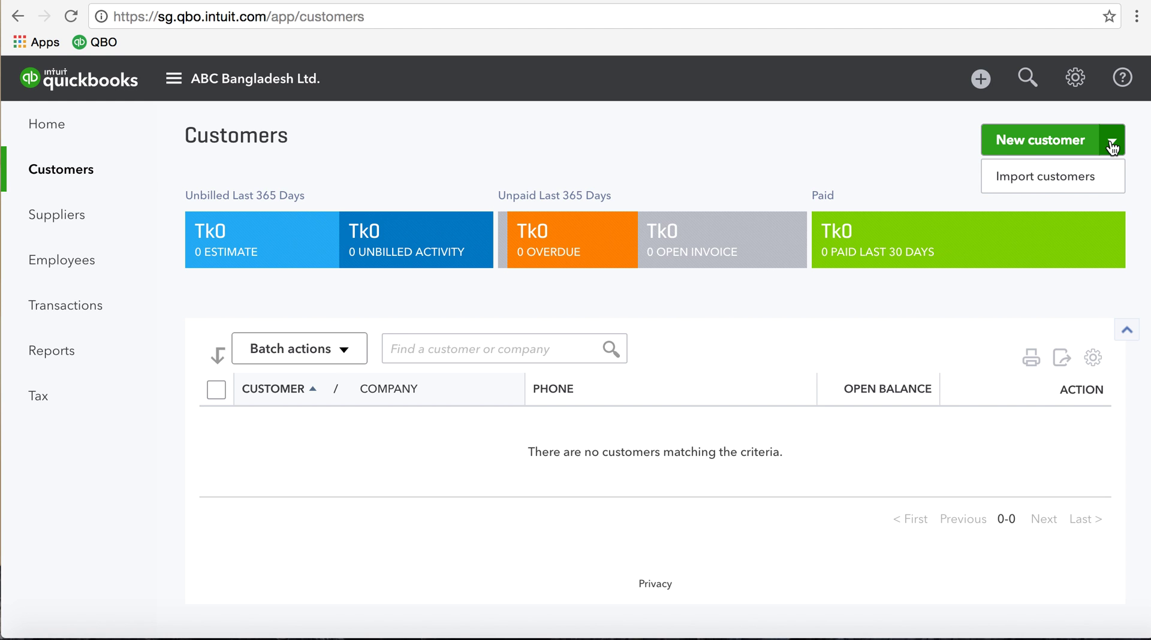
left_click(1046, 145)
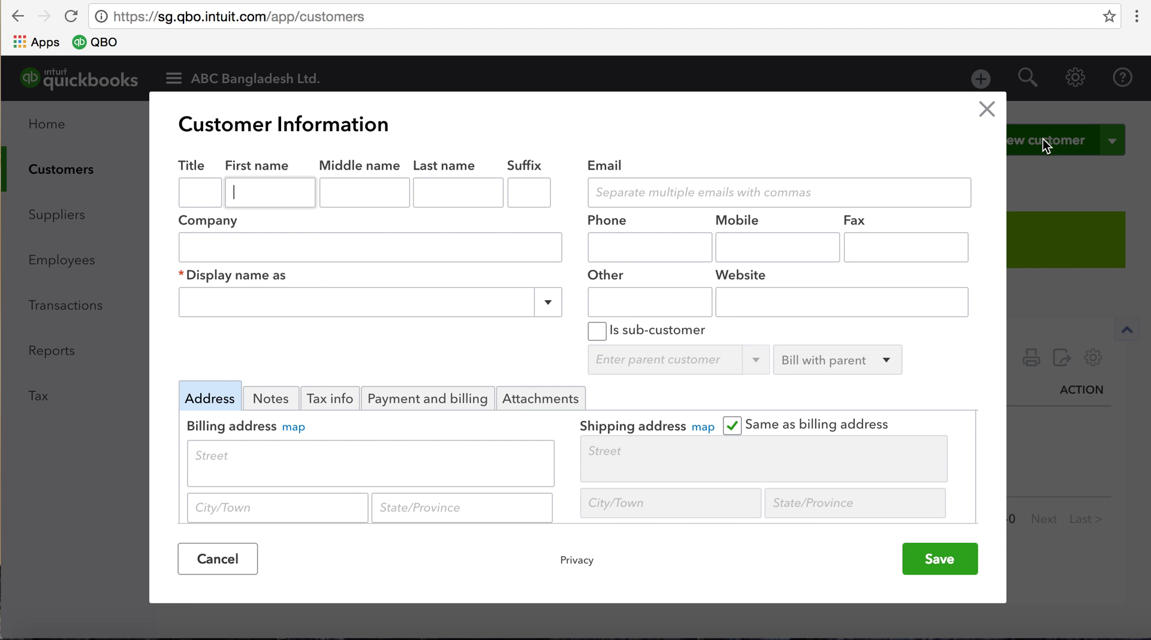
Enter the contact's first and last name and the company name XYZ Bangladesh Ltd
key("Tab")
key("Tab")
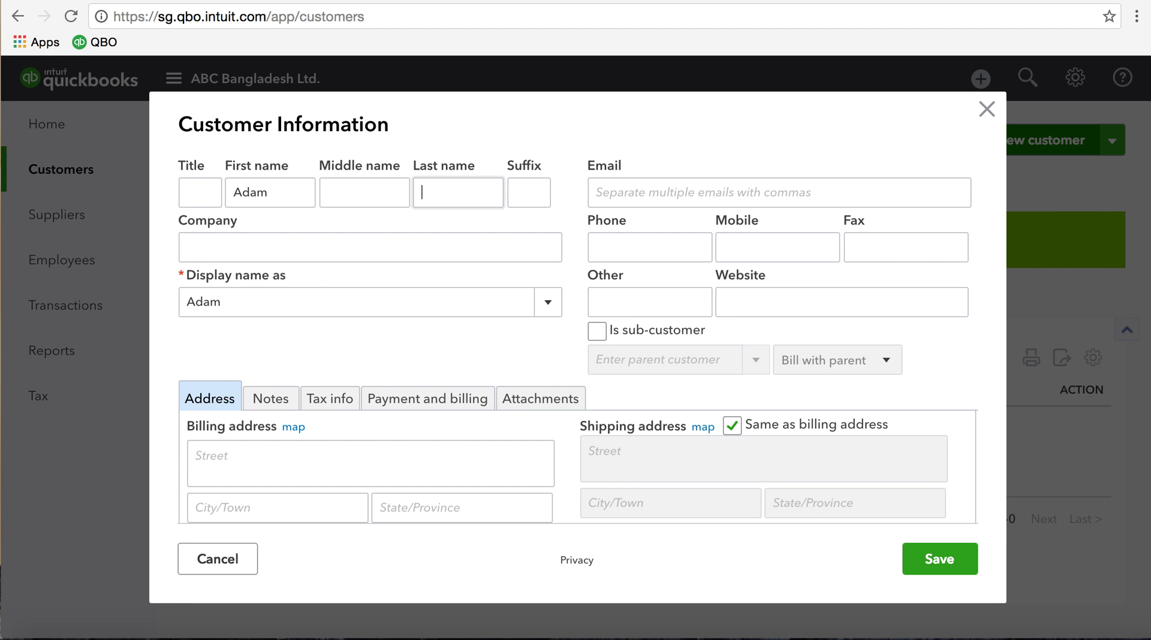
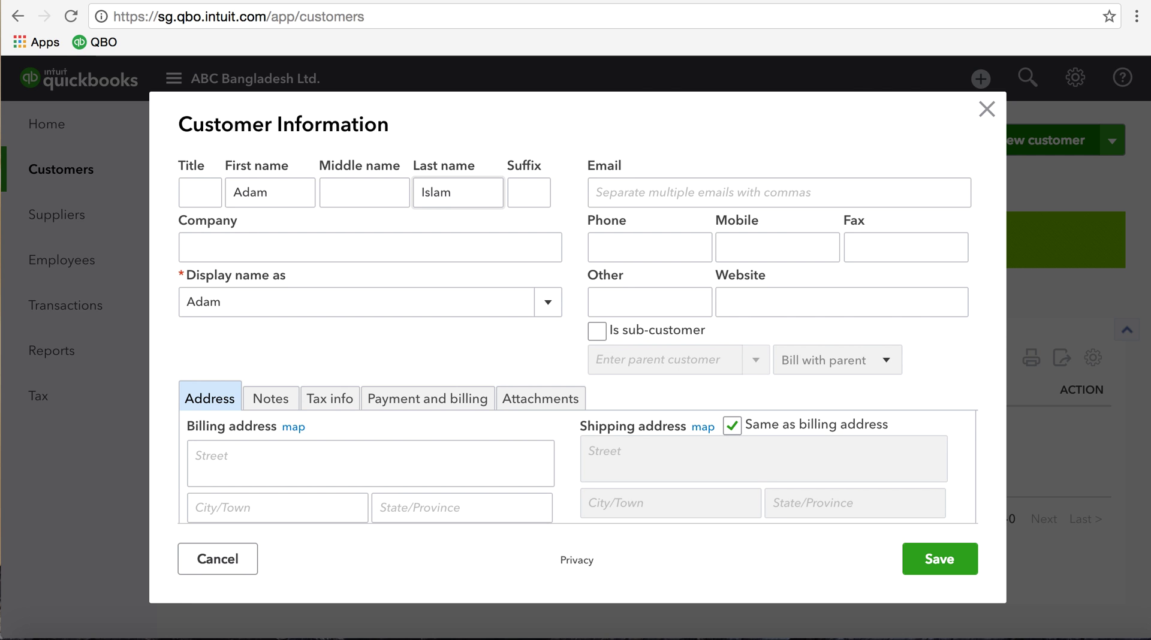
key("Tab")
key("Tab")
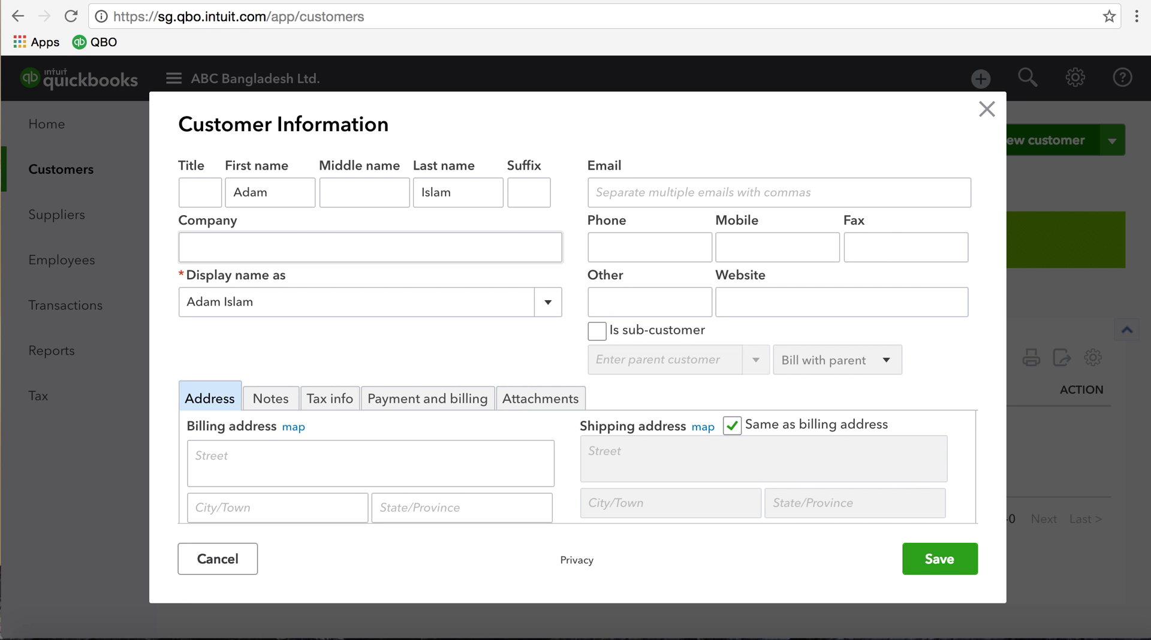
type("XYZ")
type(" incorpo")
key("BackSpace")
key("BackSpace")
key("BackSpace")
key("BackSpace")
key("BackSpace")
key("BackSpace")
key("BackSpace")
key("BackSpace")
type("Banglades")
key("BackSpace")
key("BackSpace")
key("BackSpace")
type("desh Ltd.")
key("Tab")
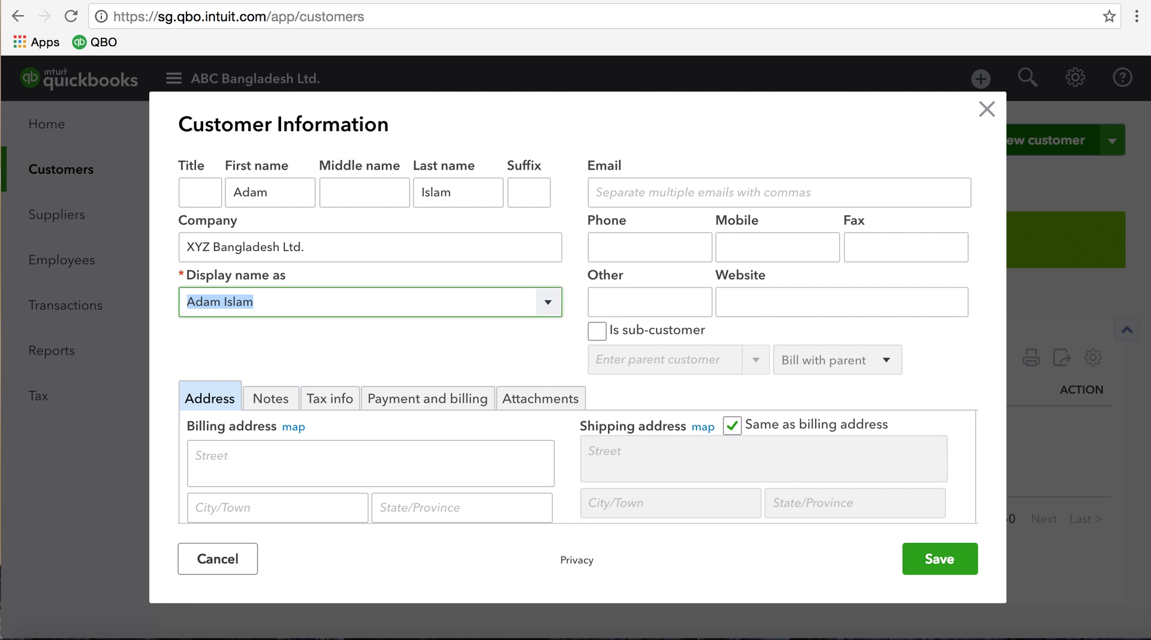
key("Tab")
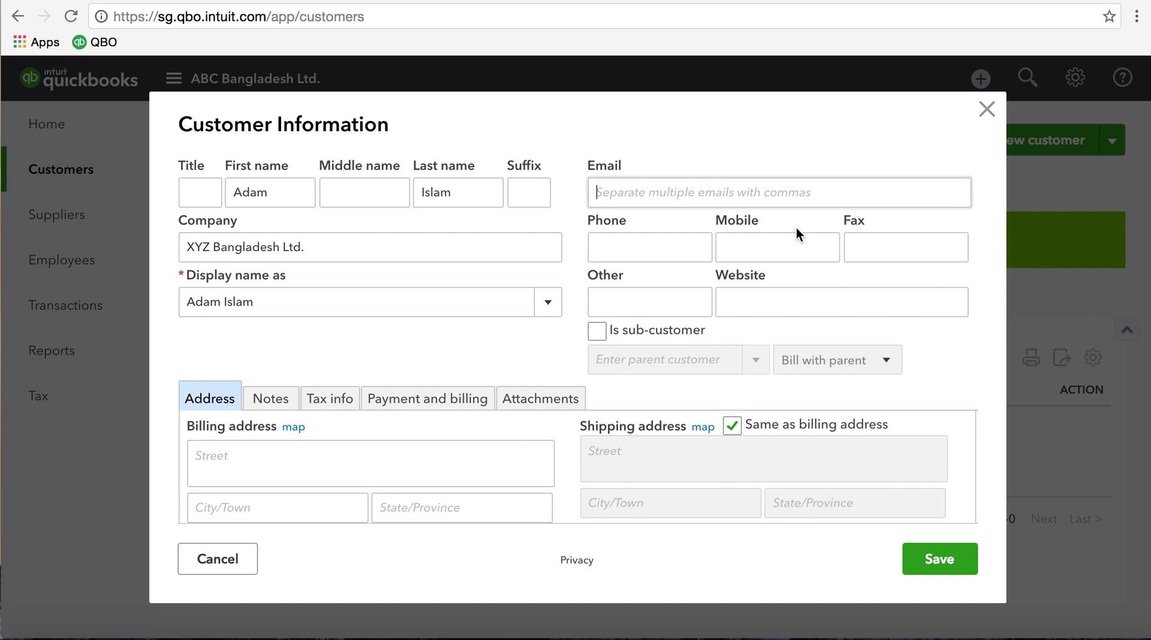
Choose XYZ Bangladesh Ltd. as the display name, then enter the company e-mail and phone number
left_click(549, 306)
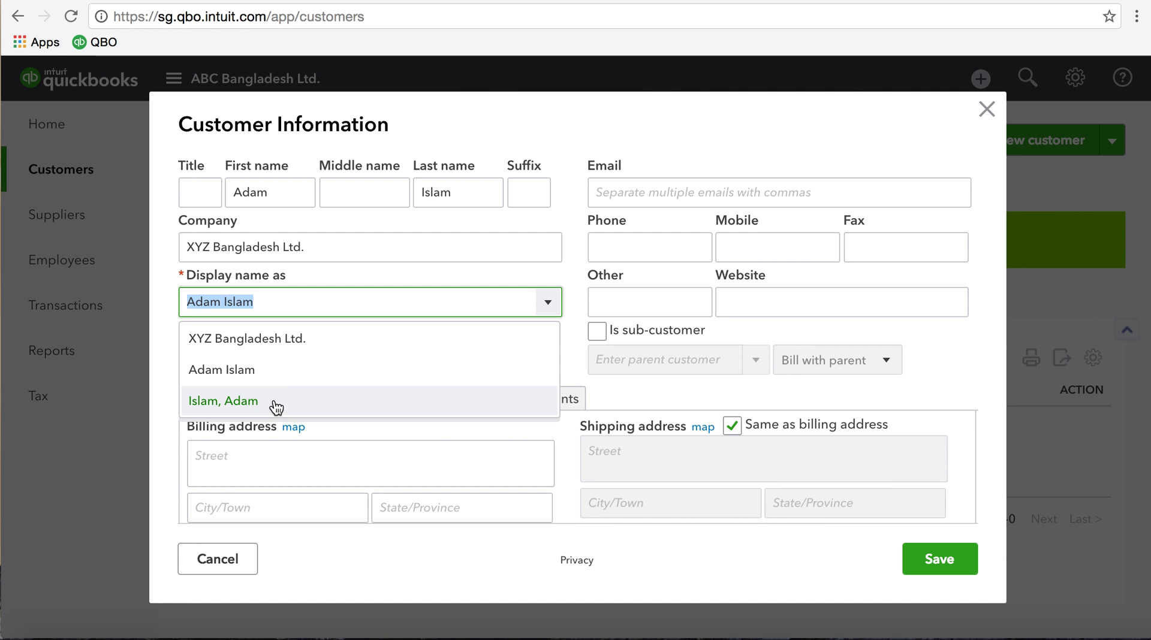
left_click(310, 355)
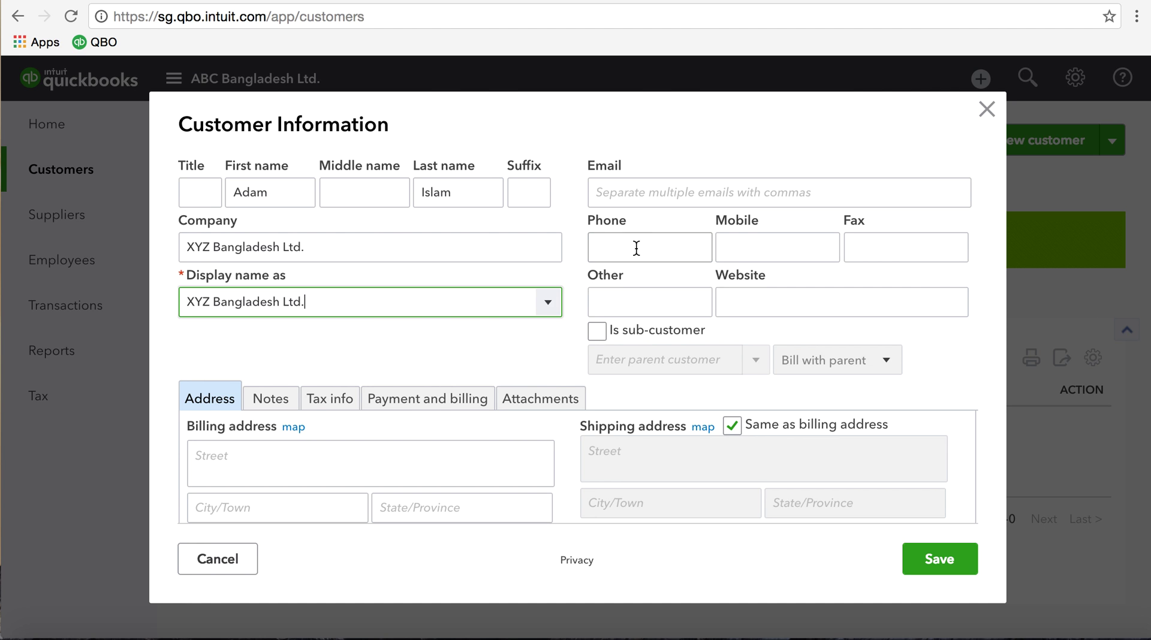
left_click(635, 192)
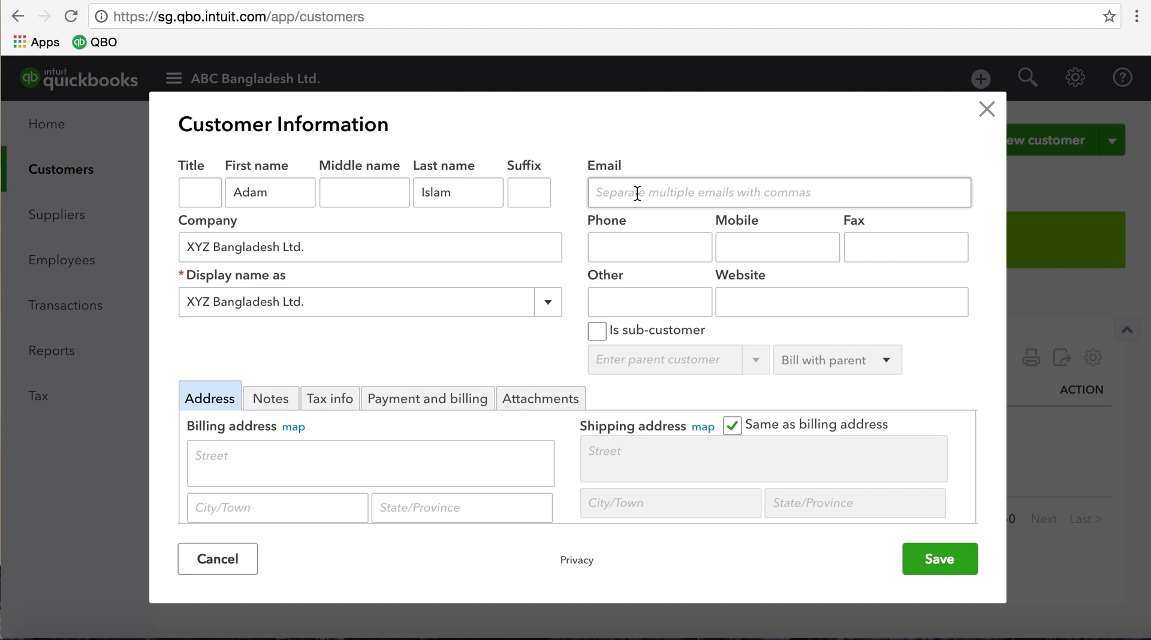
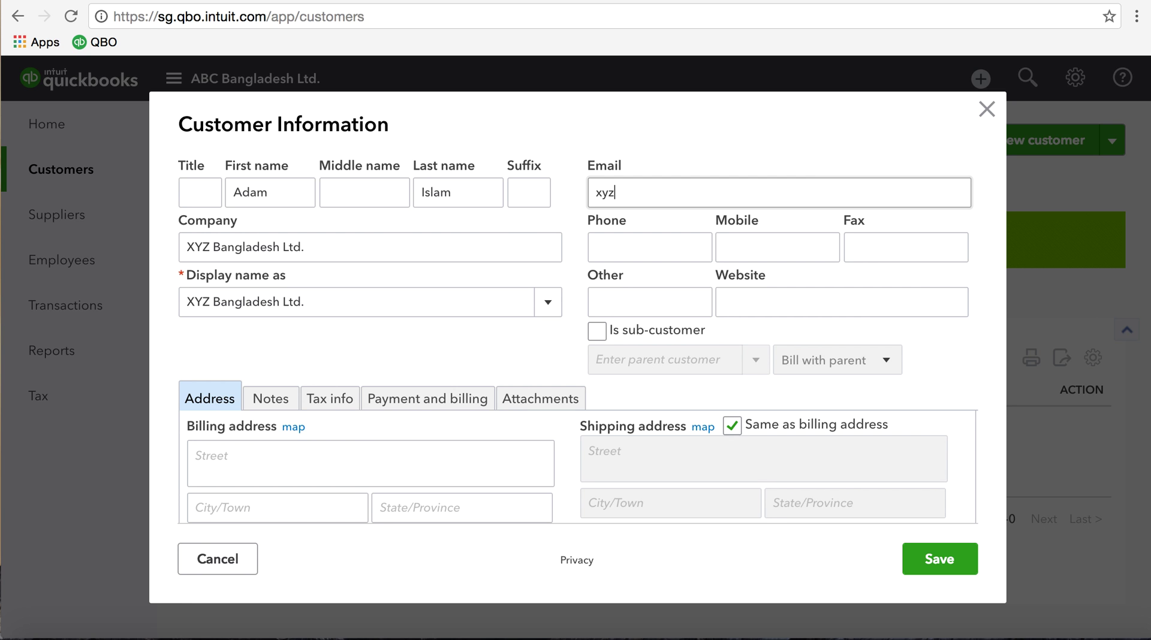
key("Tab")
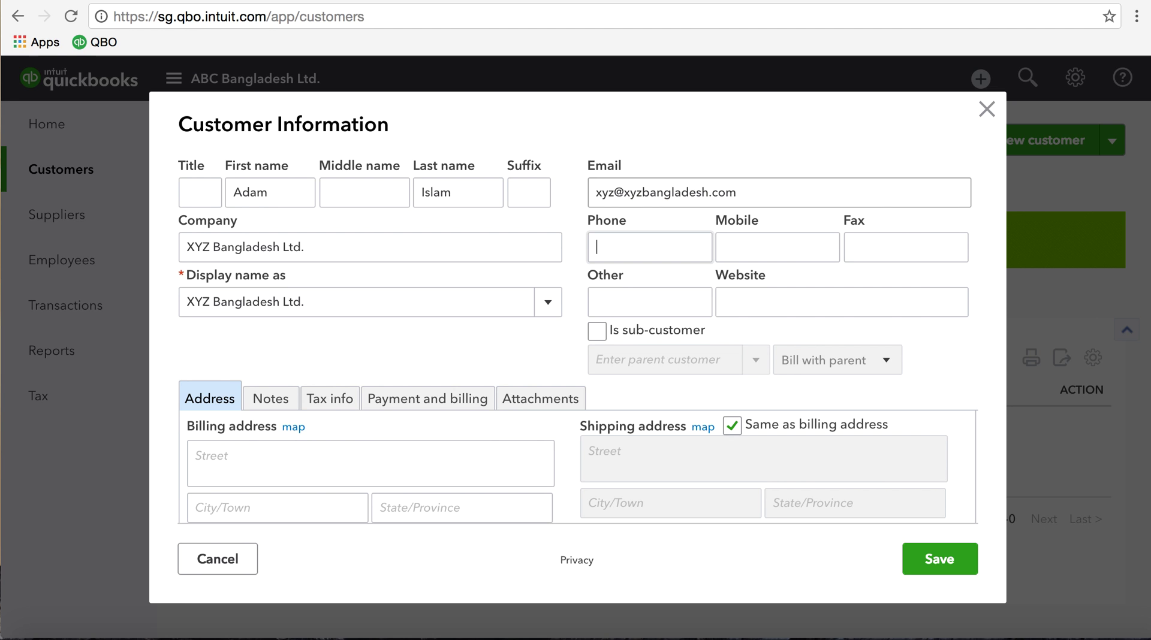
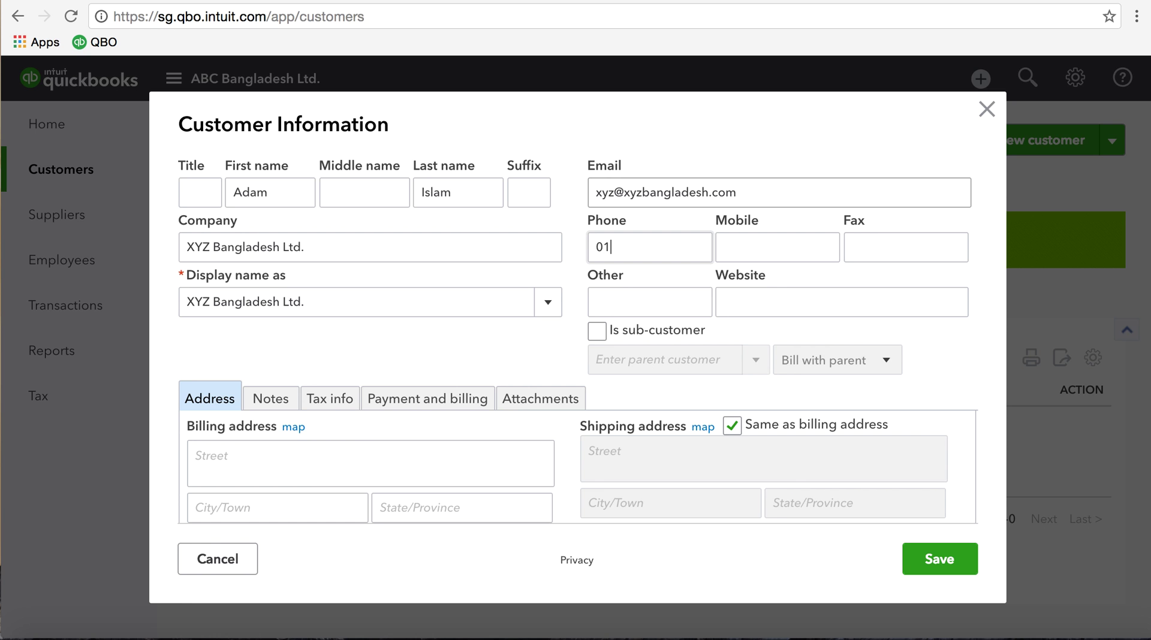
left_click(776, 247)
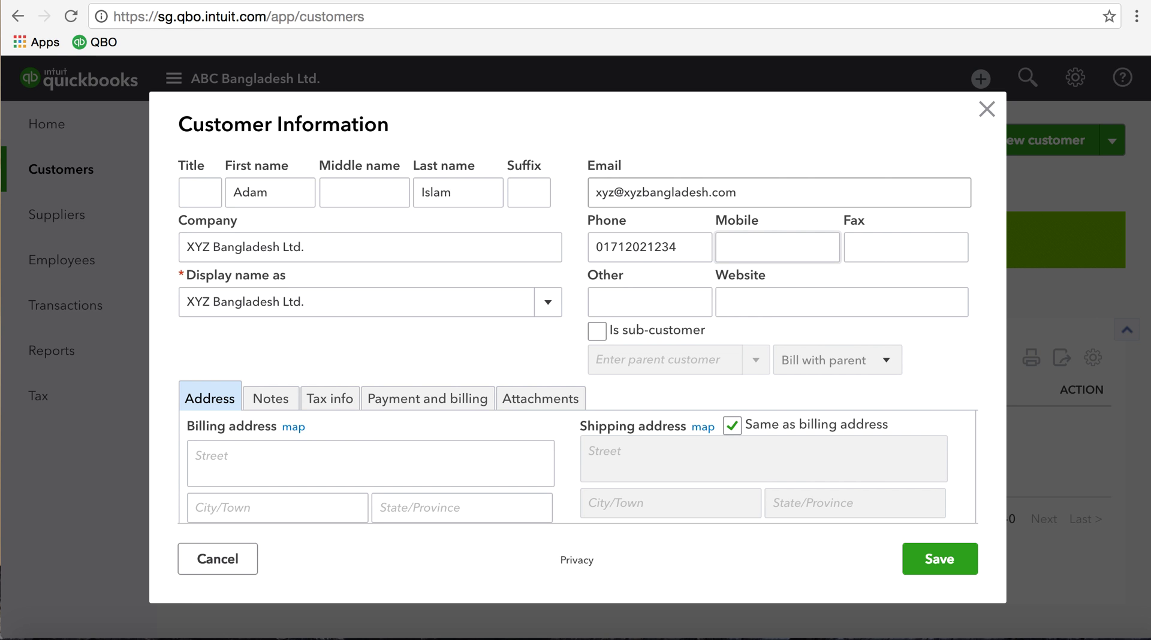
key("Tab")
key("Tab")
key("Tab")
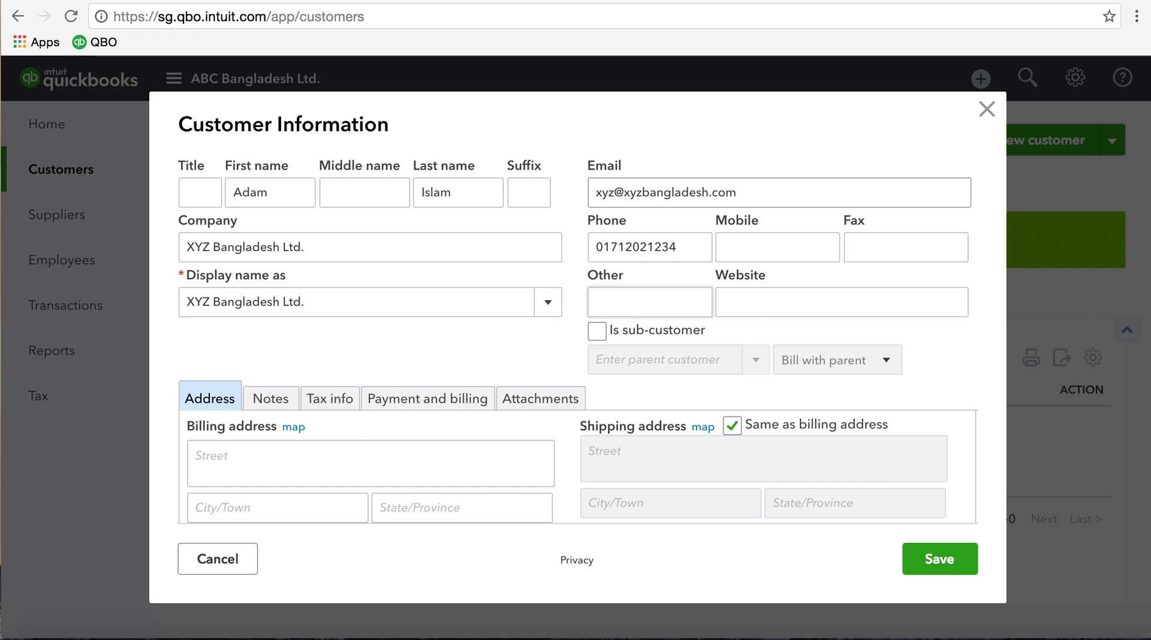
key("Tab")
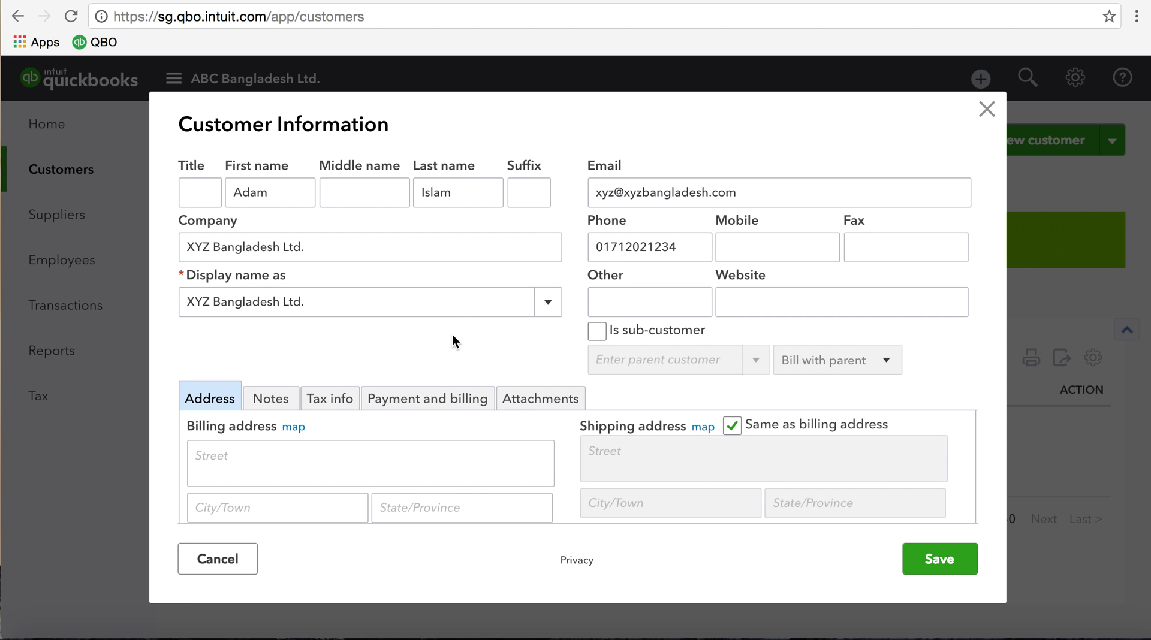
Fill in the billing street, city, postal code and country for the customer
left_click(219, 457)
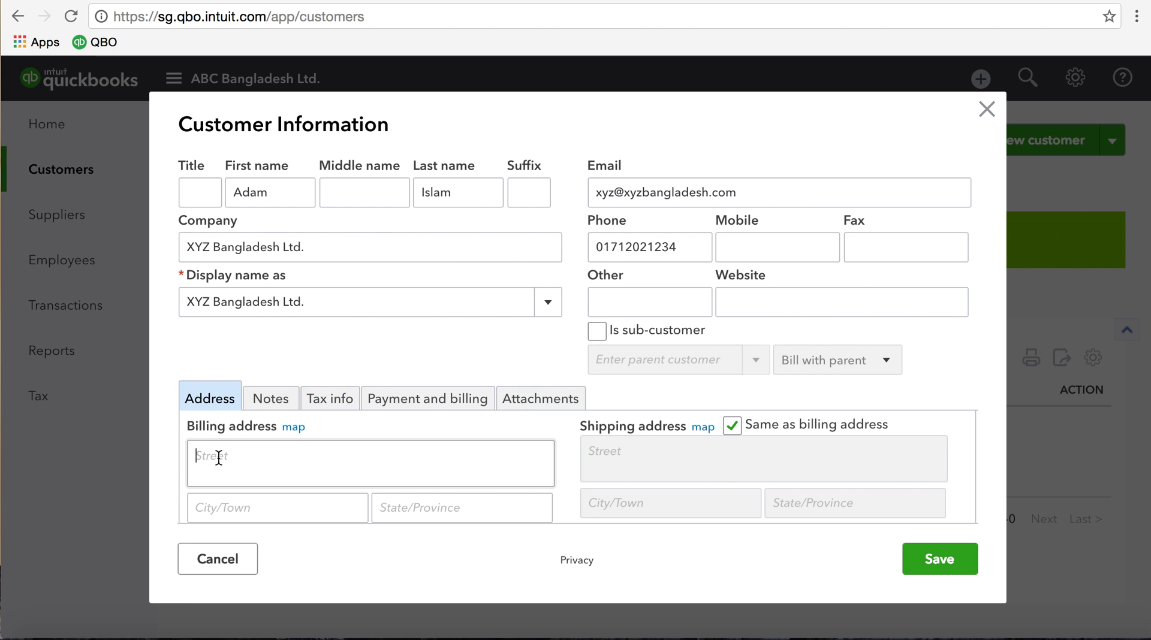
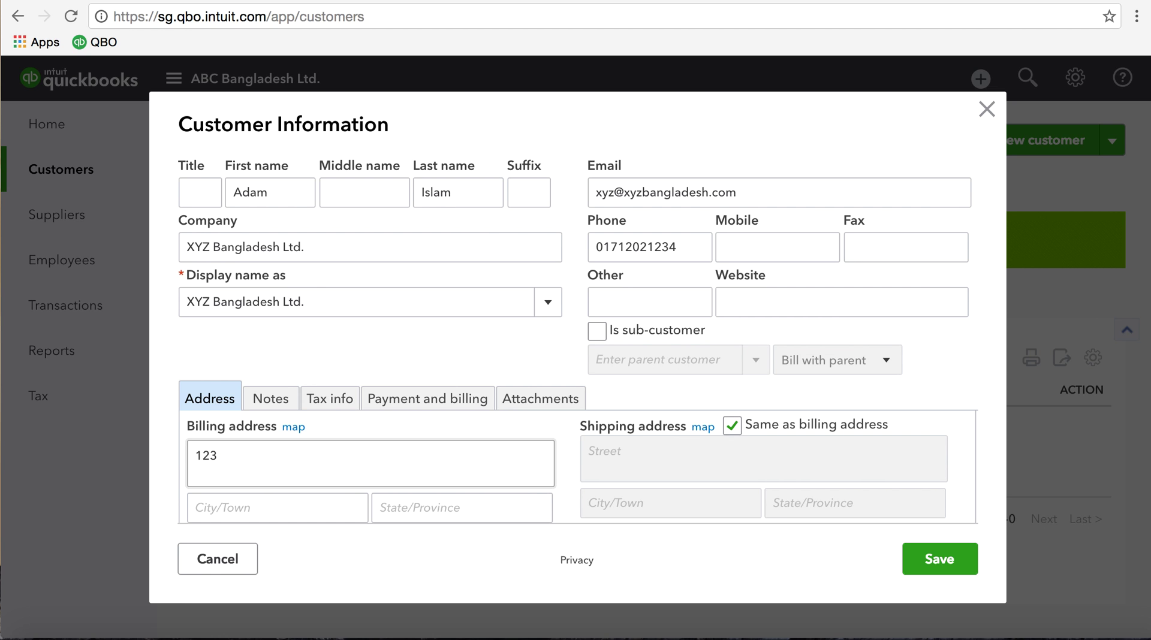
left_click(222, 507)
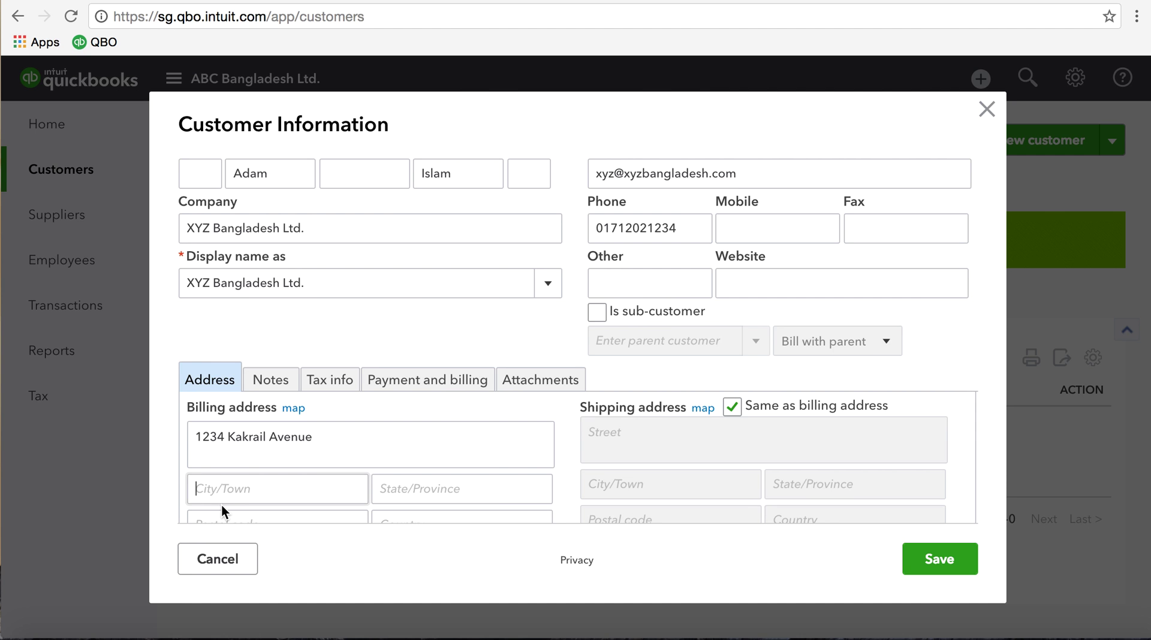
type("Dhaka")
key("Tab")
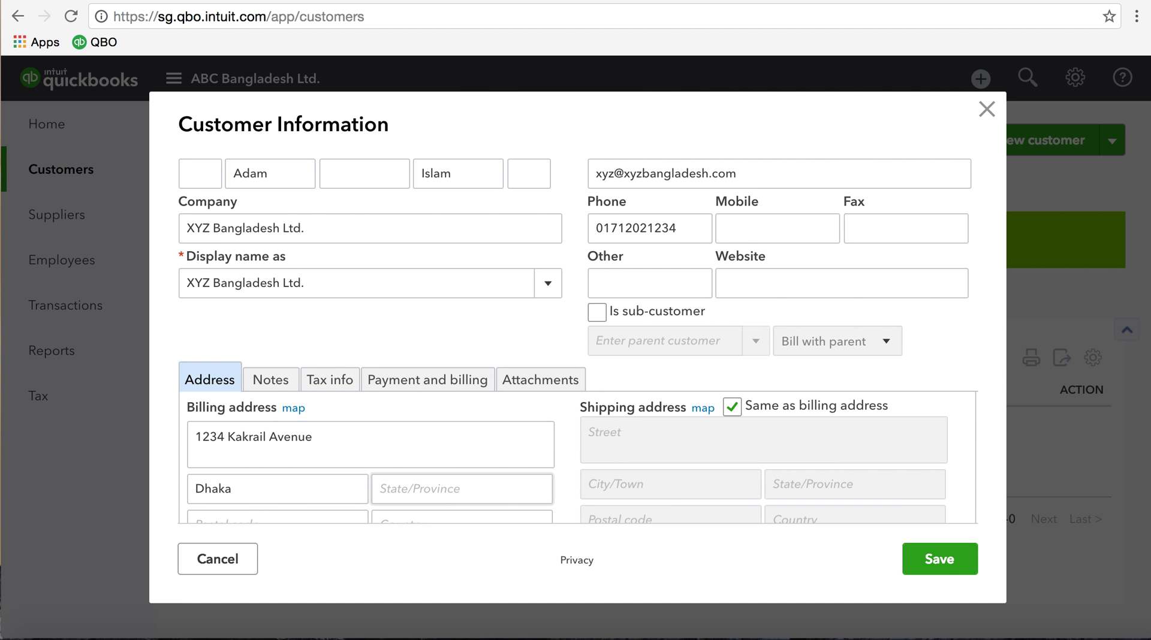
key("Tab")
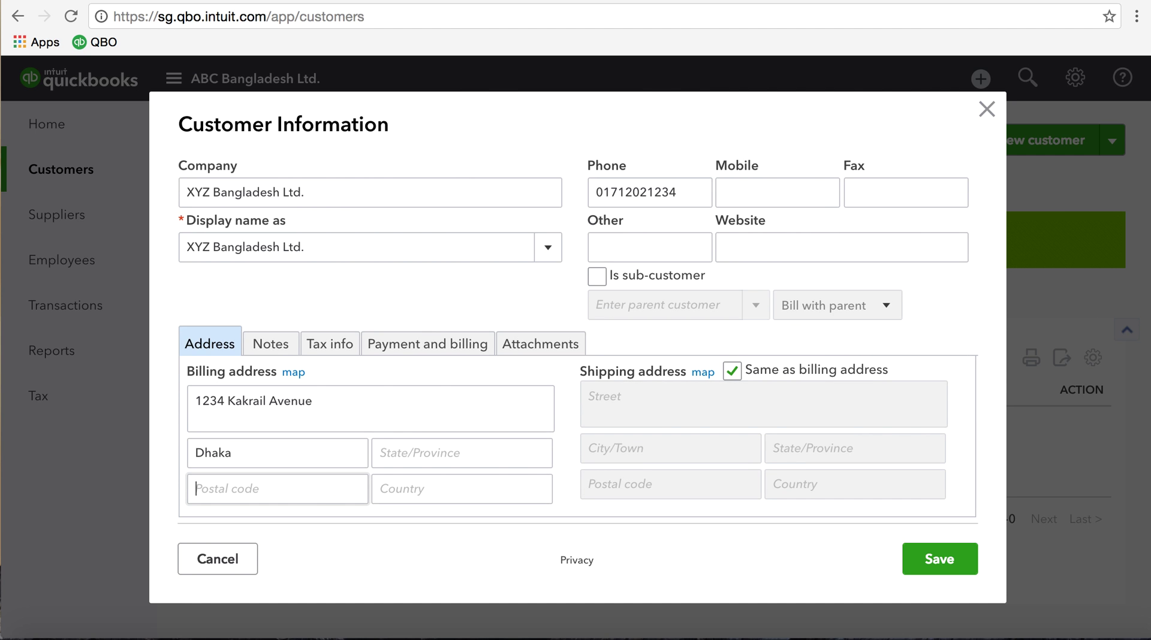
type("1000")
key("Tab")
type("Bangladesh")
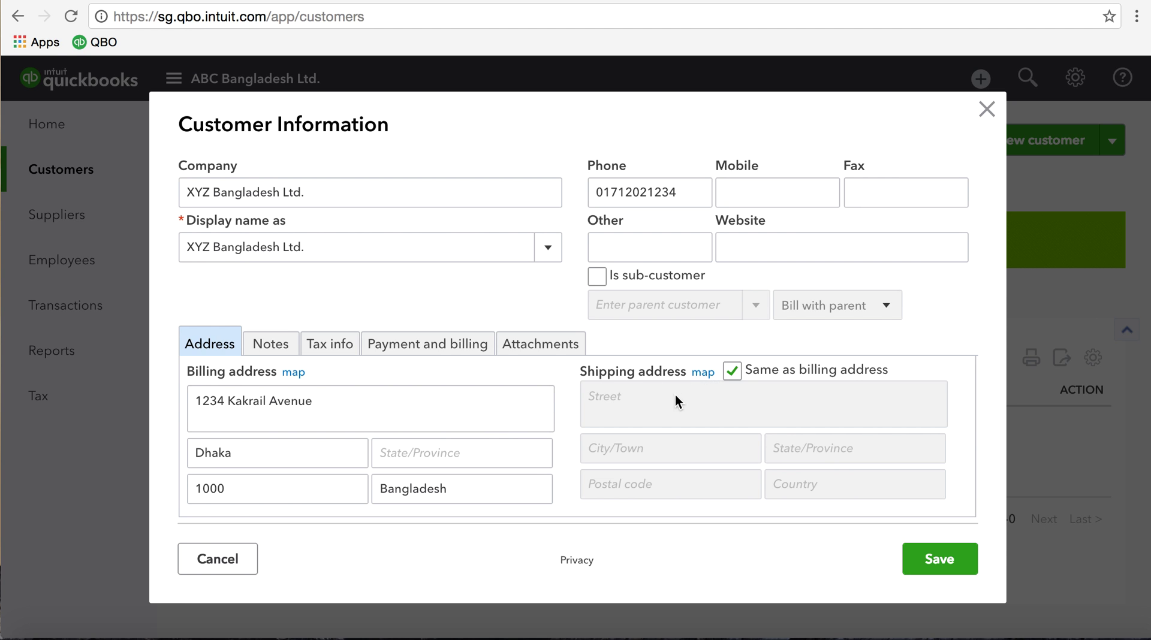
left_click(733, 371)
left_click(598, 404)
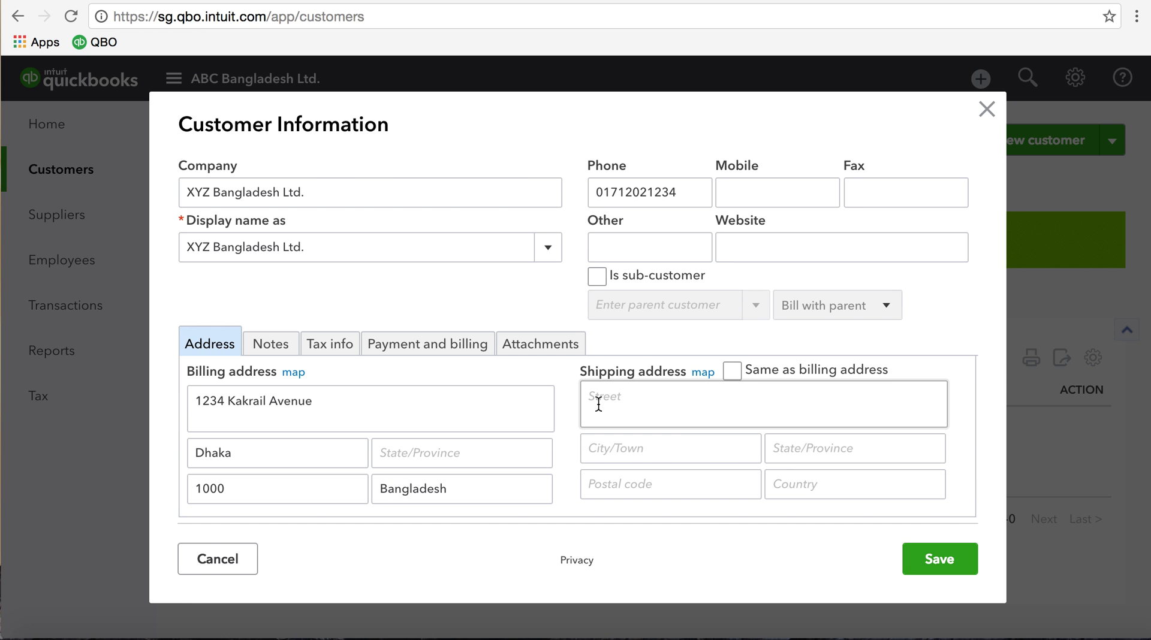
left_click(732, 372)
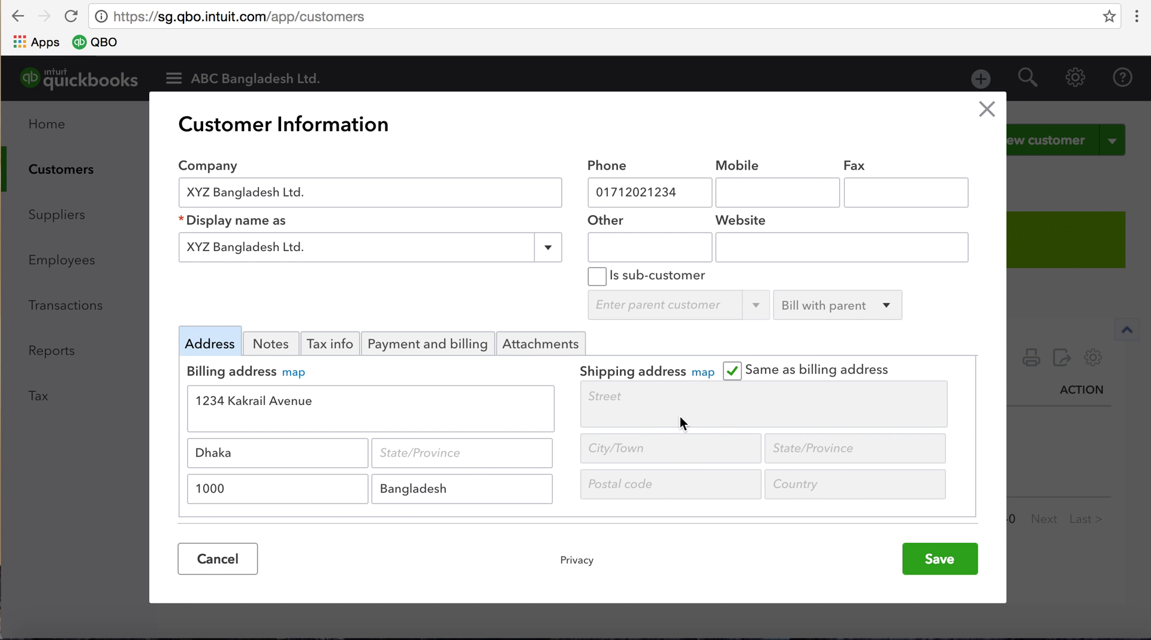
scroll(614, 431, "down", 1)
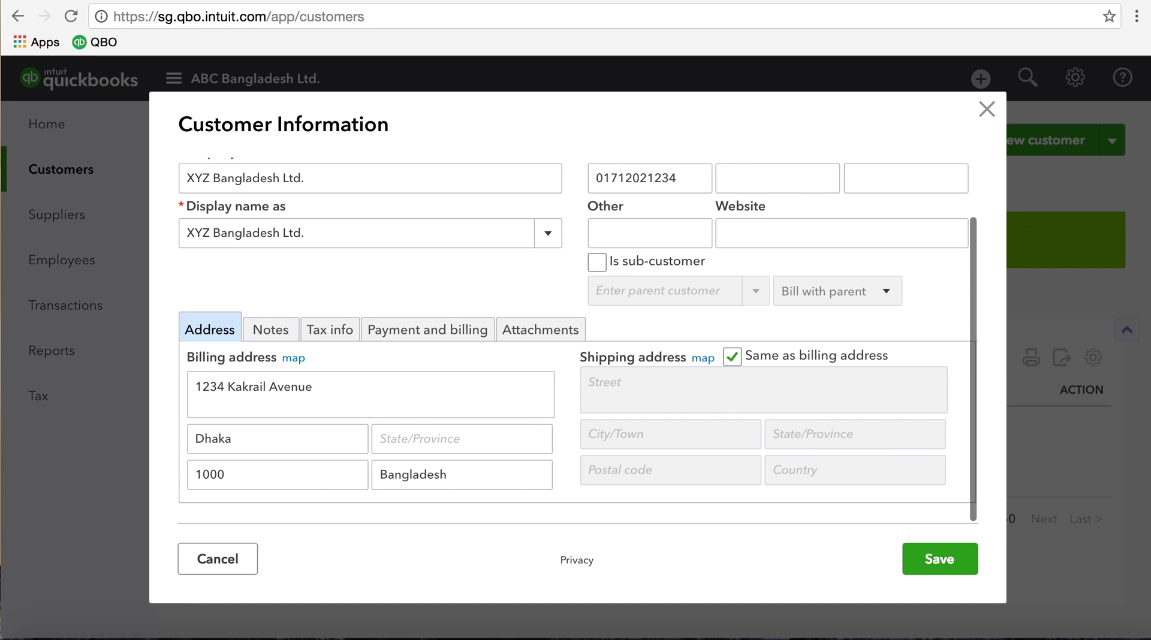
scroll(578, 340, "up", 3)
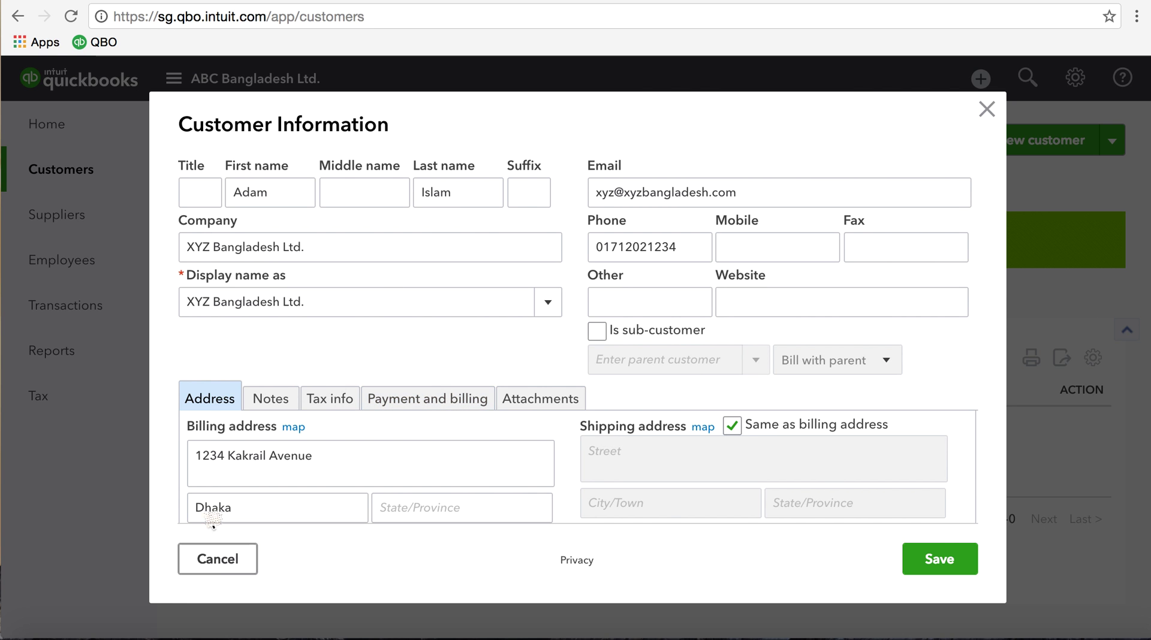
Show the empty Notes section of the customer form
left_click(279, 408)
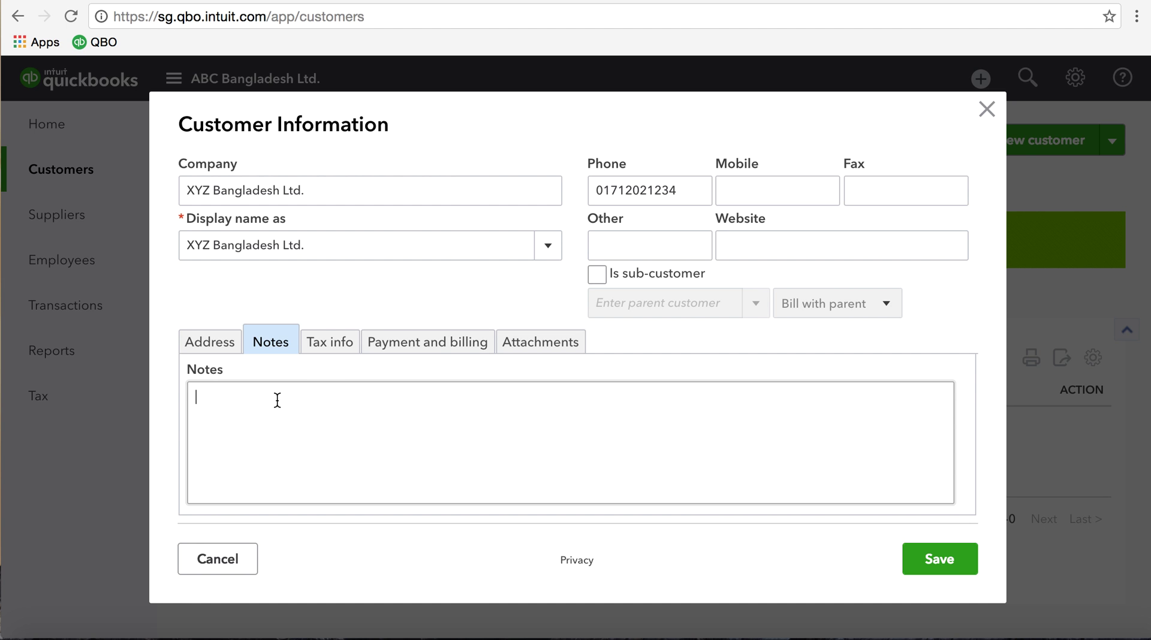
Leave the Tax Reg. No. blank under Tax info and switch to Payment and billing
left_click(333, 343)
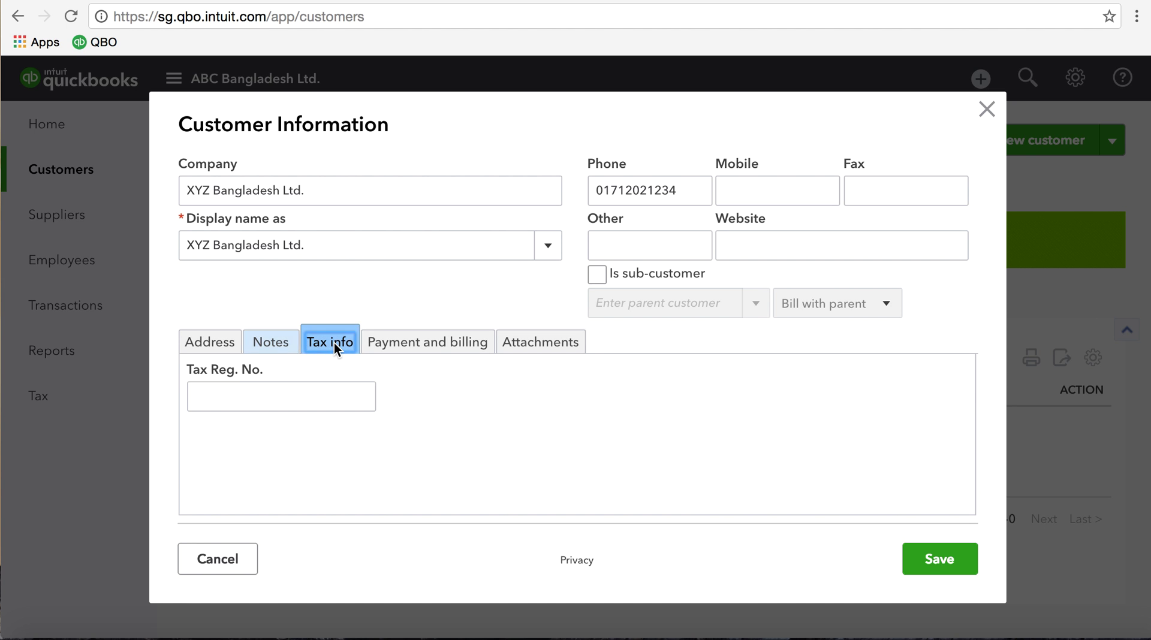
left_click(240, 398)
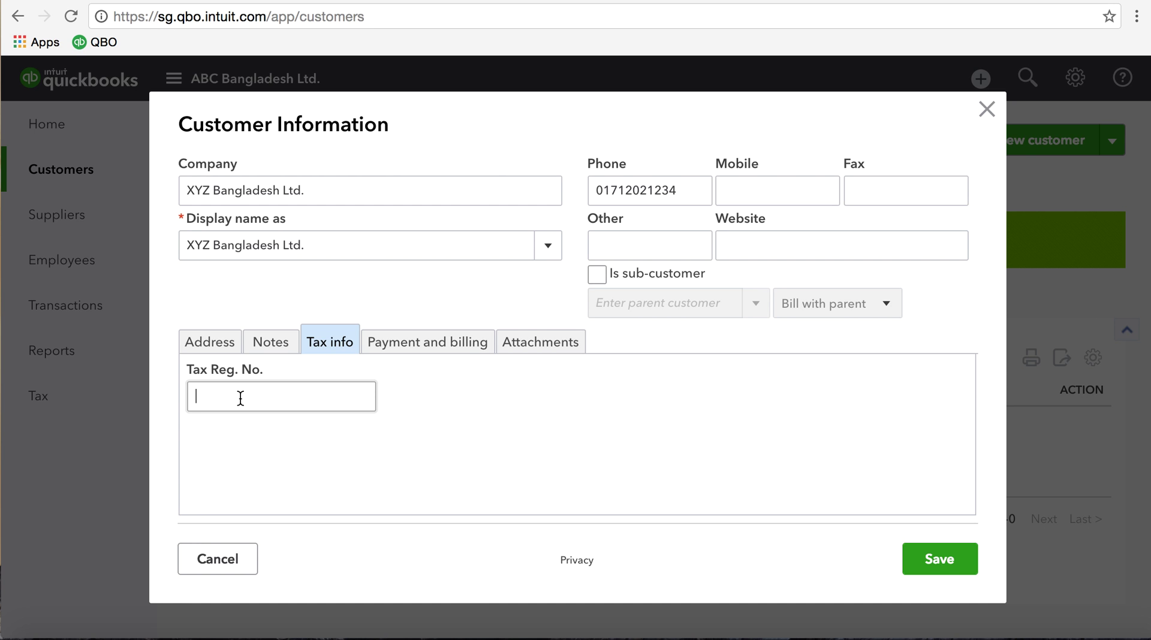
left_click(387, 359)
left_click(410, 342)
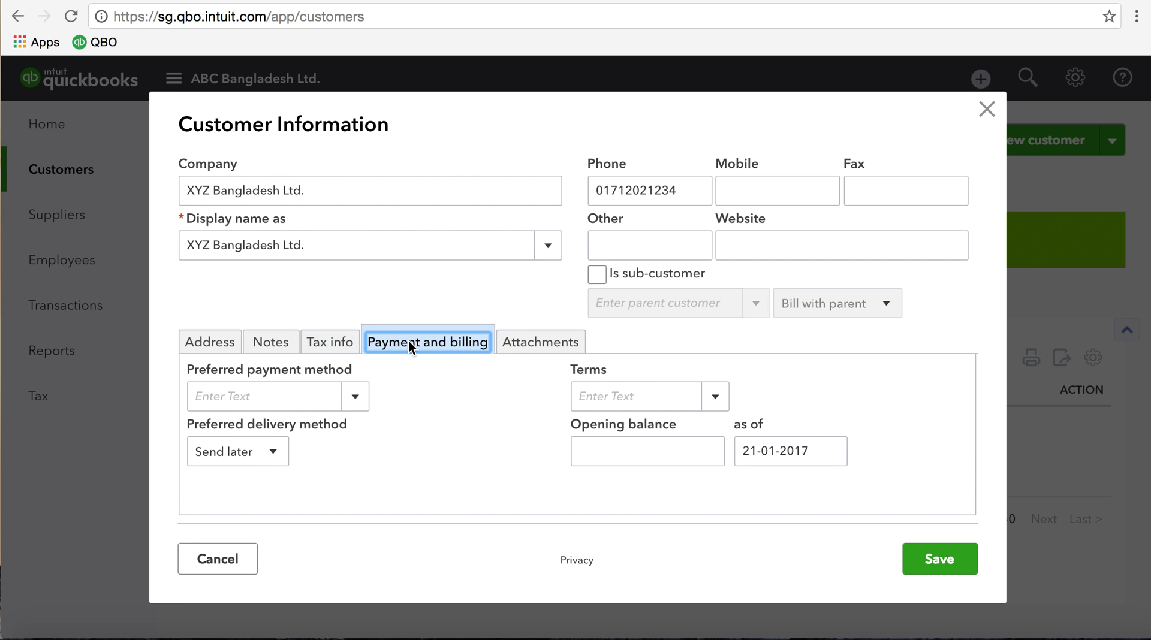
Set the customer's preferred payment method to Cheque
left_click(357, 398)
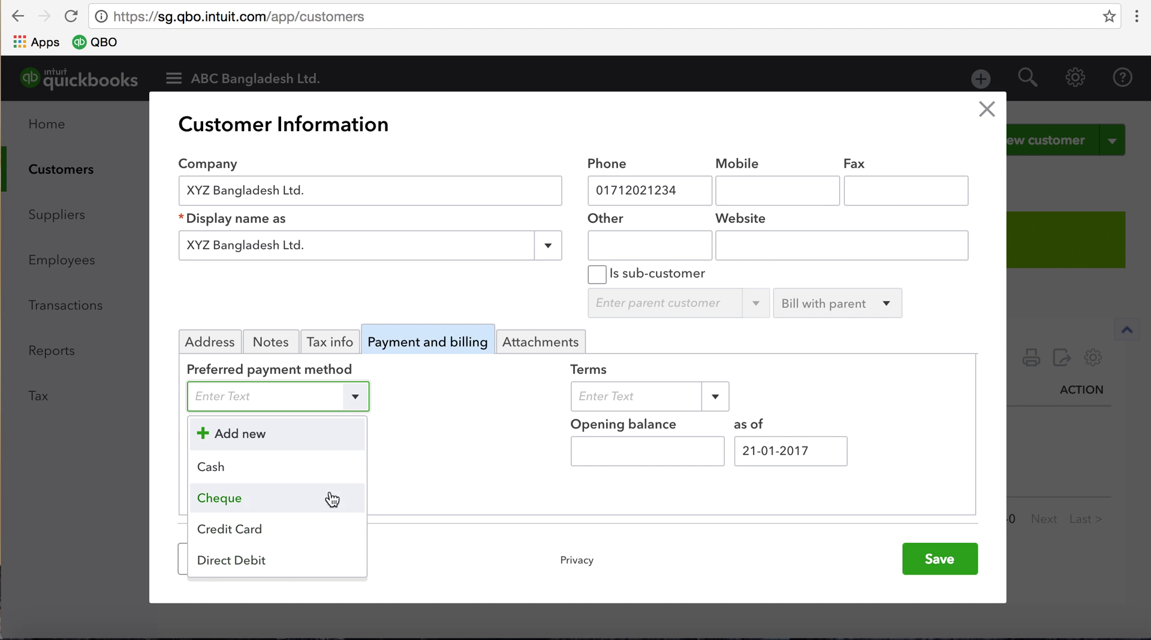
left_click(403, 431)
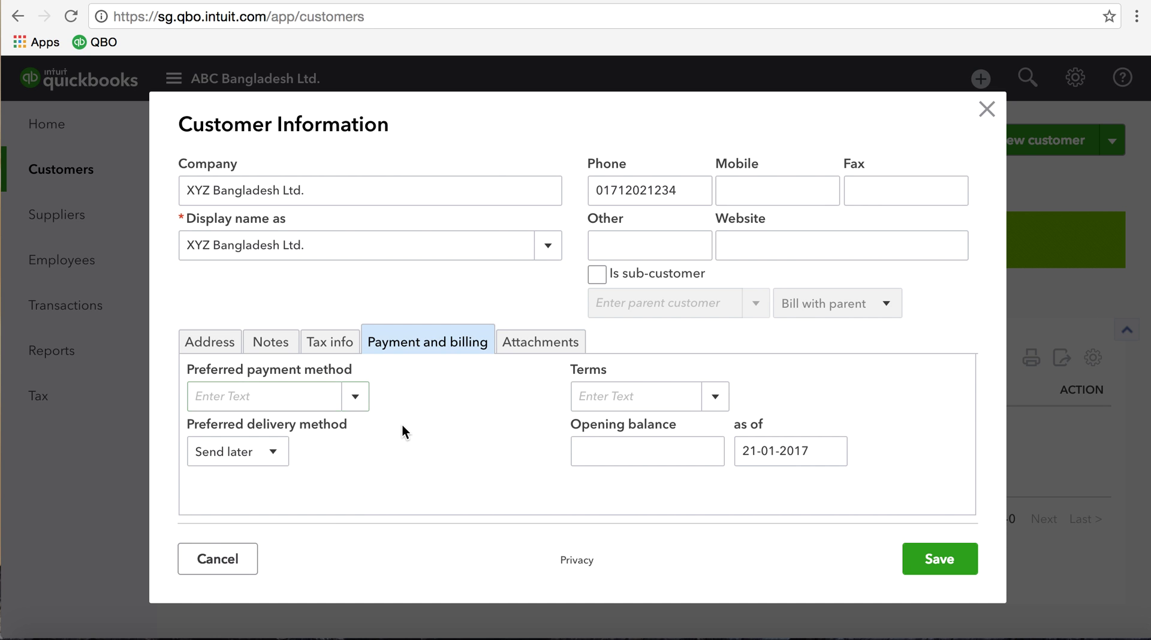
left_click(357, 406)
left_click(358, 407)
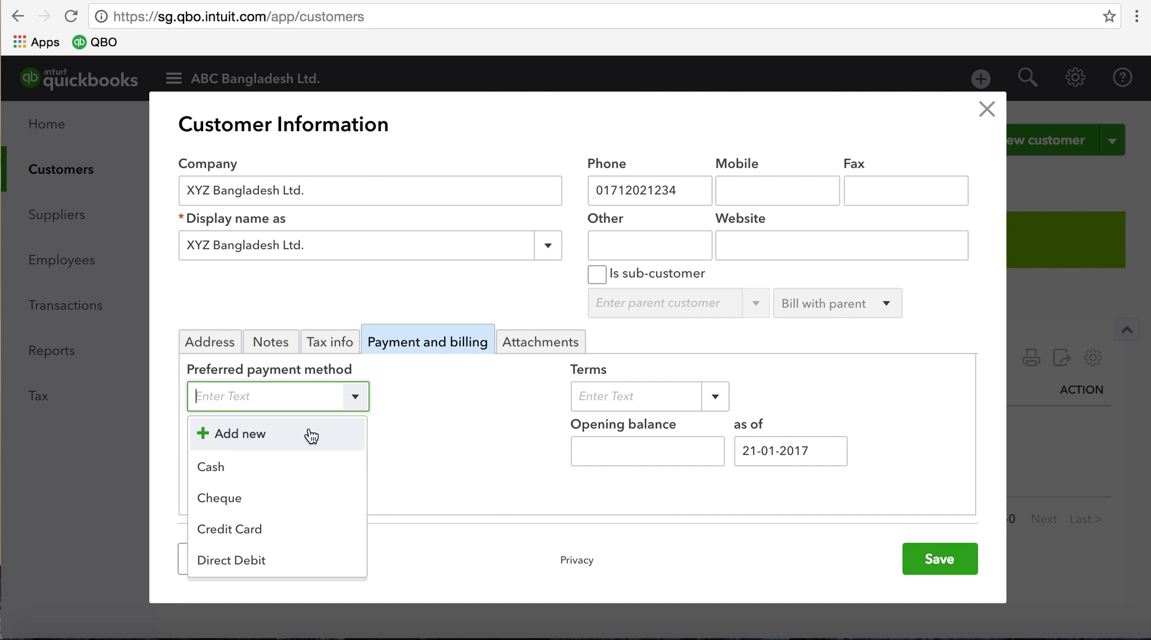
left_click(270, 496)
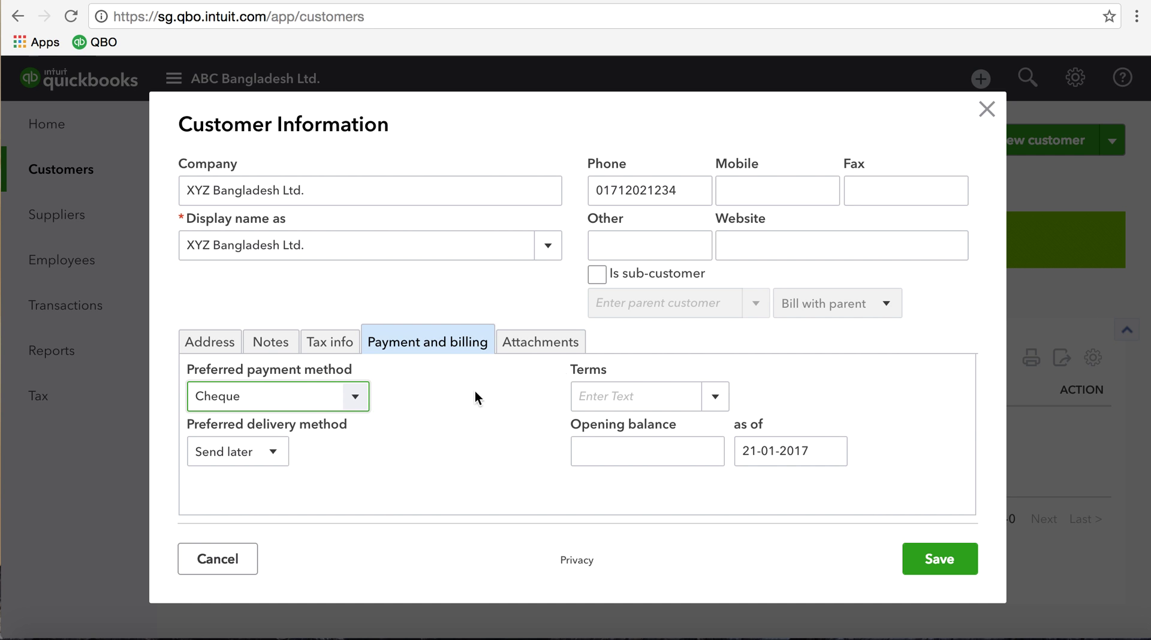
Set the payment terms to Net 45 Days and keep delivery method as Send later
left_click(717, 398)
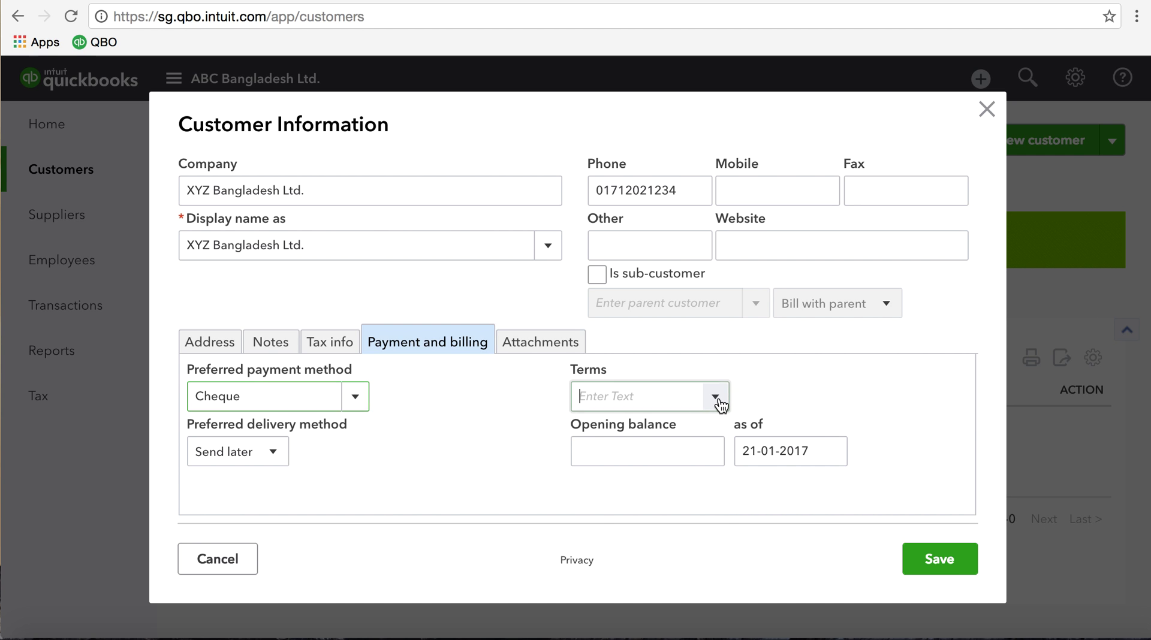
left_click(715, 398)
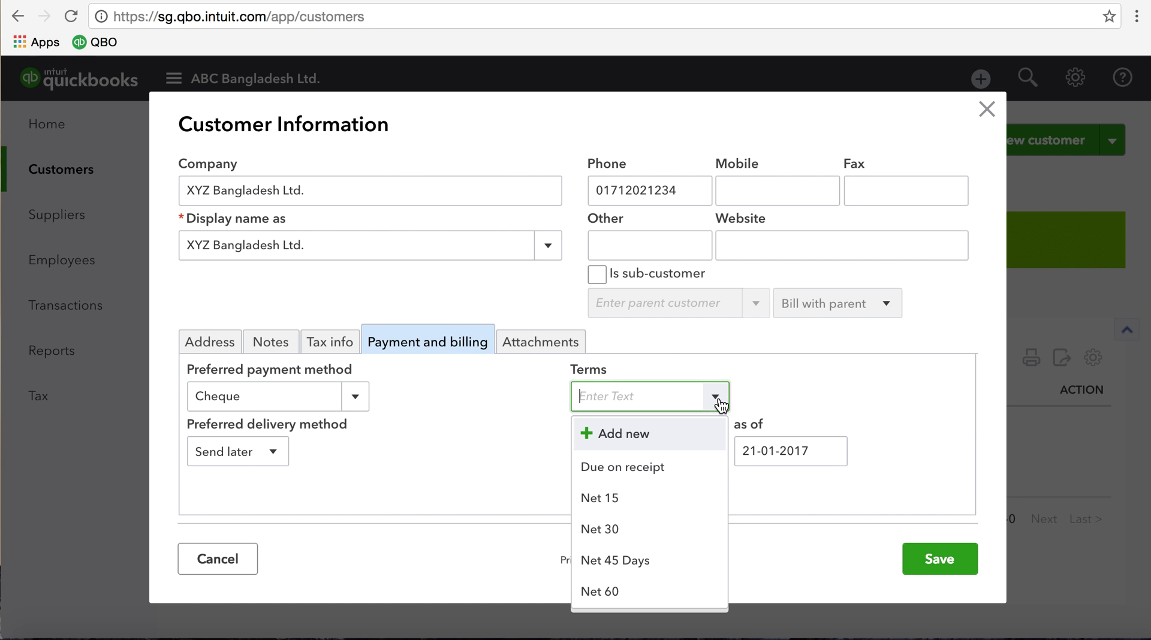
left_click(622, 561)
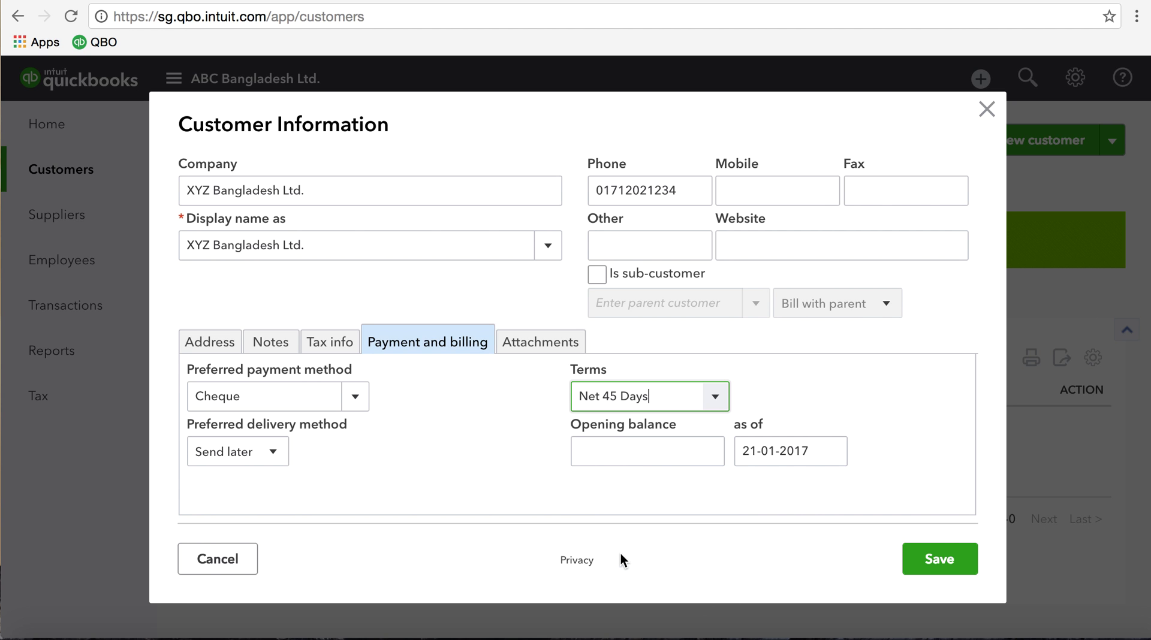
left_click(279, 459)
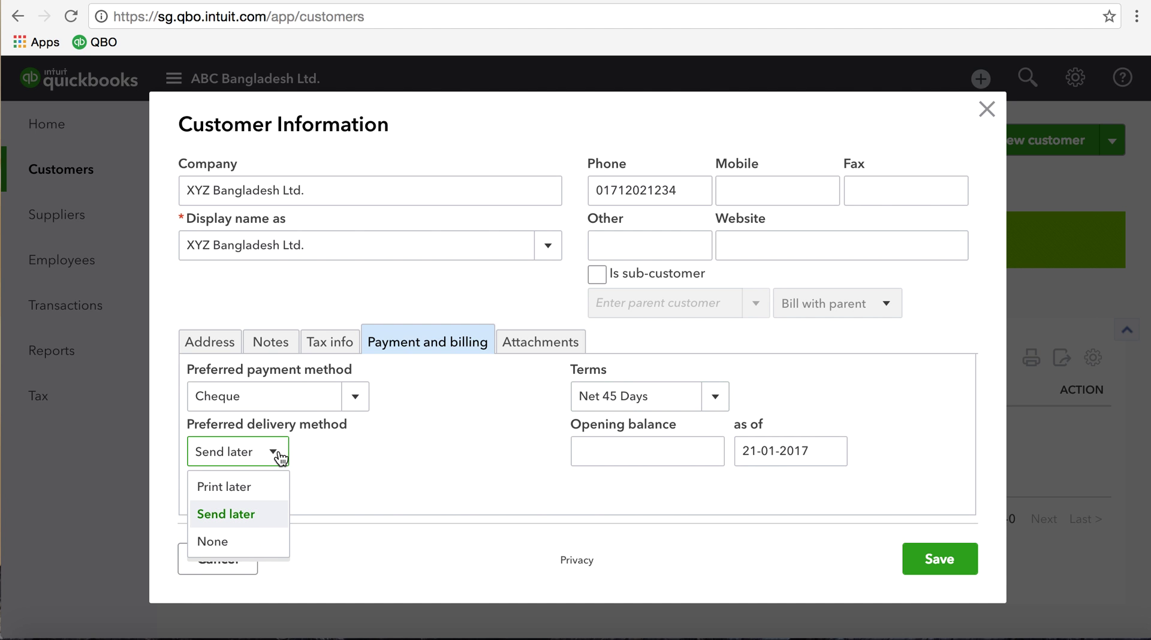
left_click(382, 462)
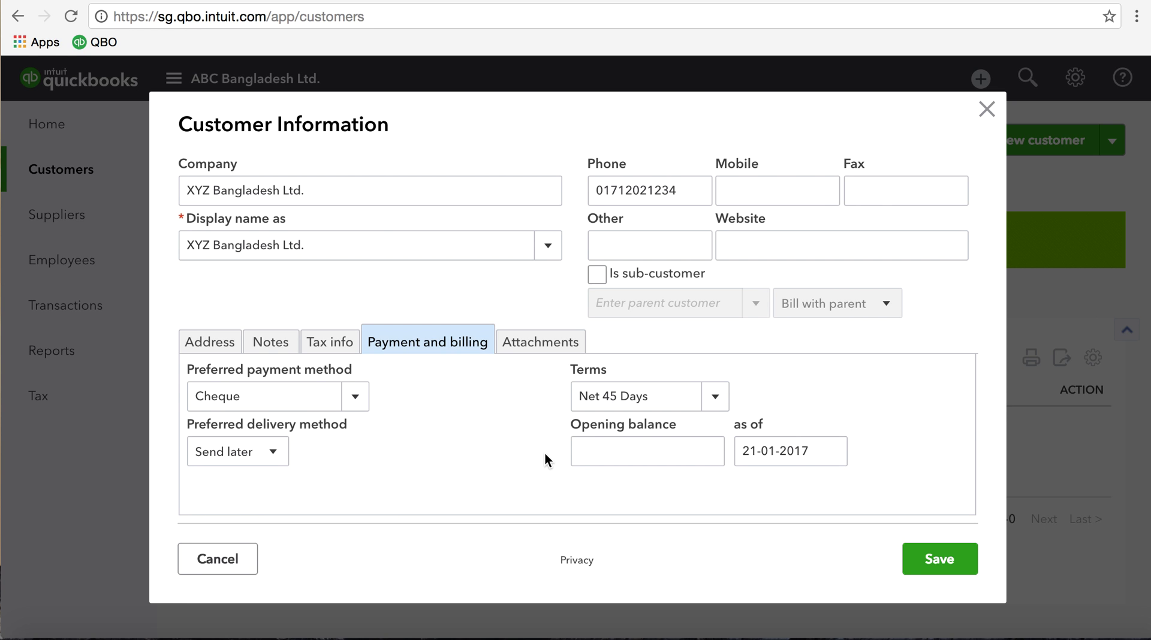
Enter a 50,000 opening balance and show the customer's Attachments section
left_click(612, 456)
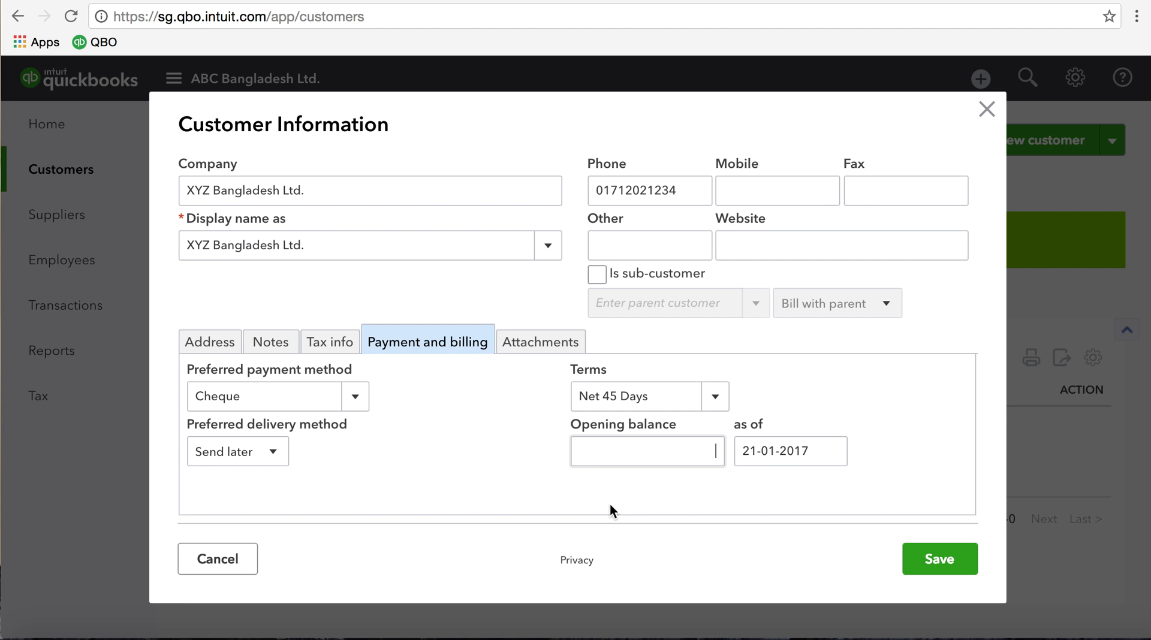
type("50000")
key("Tab")
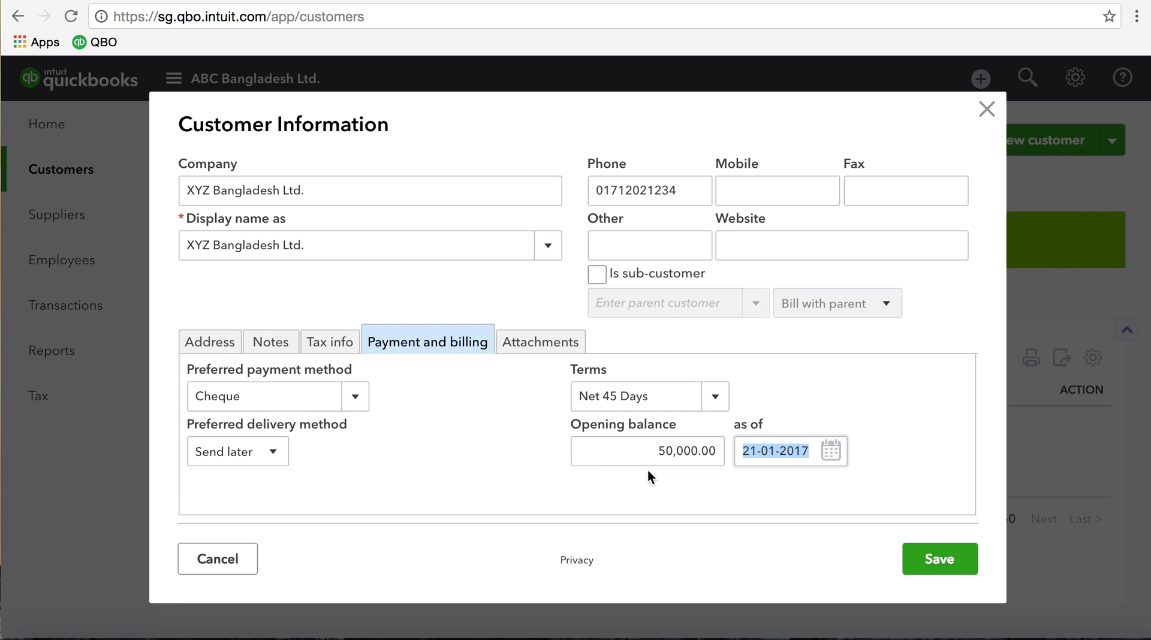
left_click(550, 347)
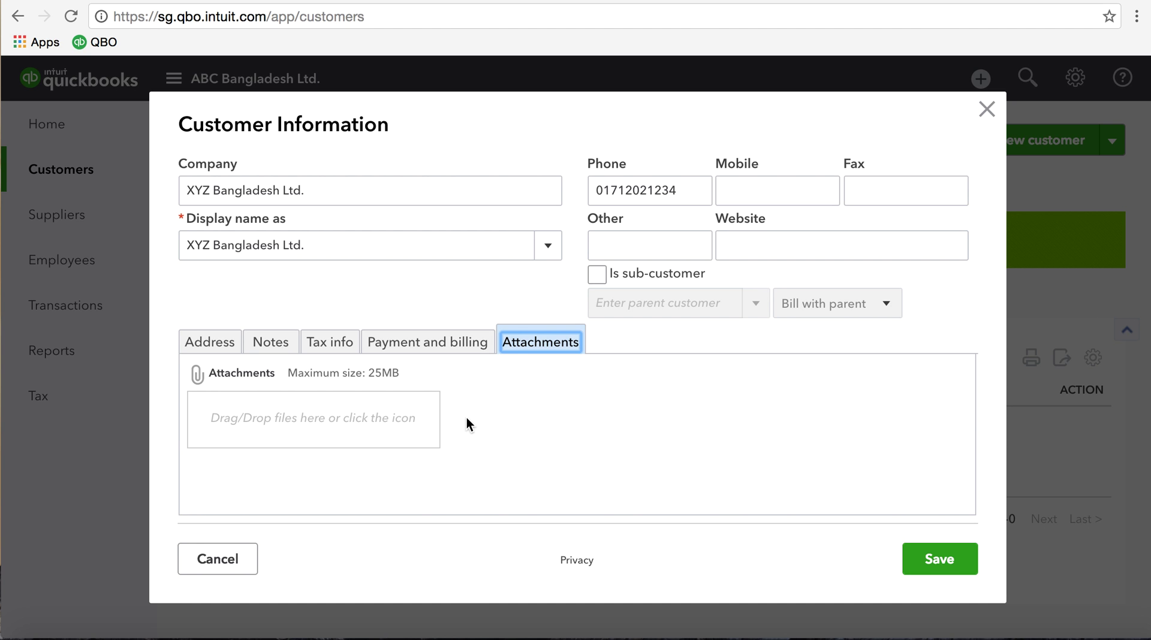
left_click(286, 418)
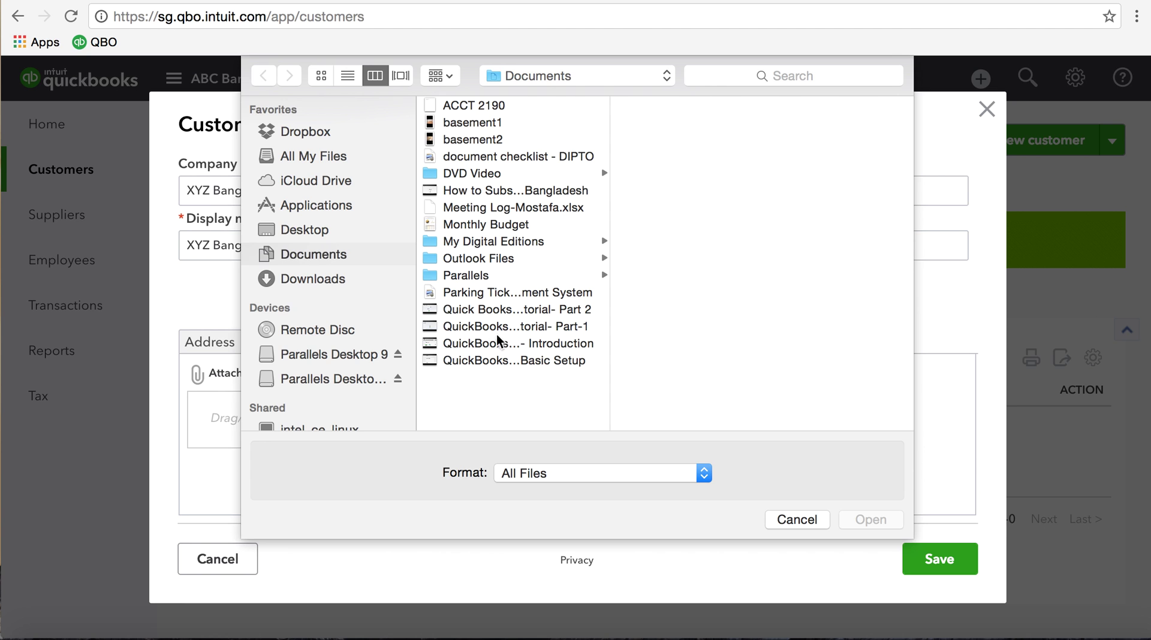
left_click(797, 519)
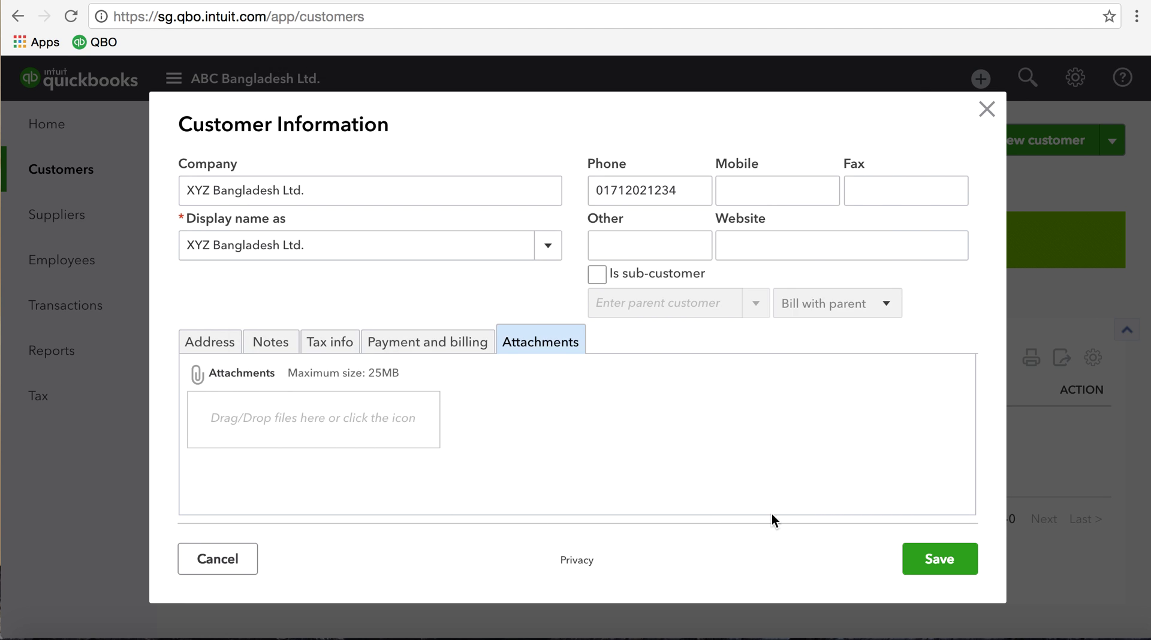
Save the XYZ Bangladesh Ltd. customer record
left_click(953, 560)
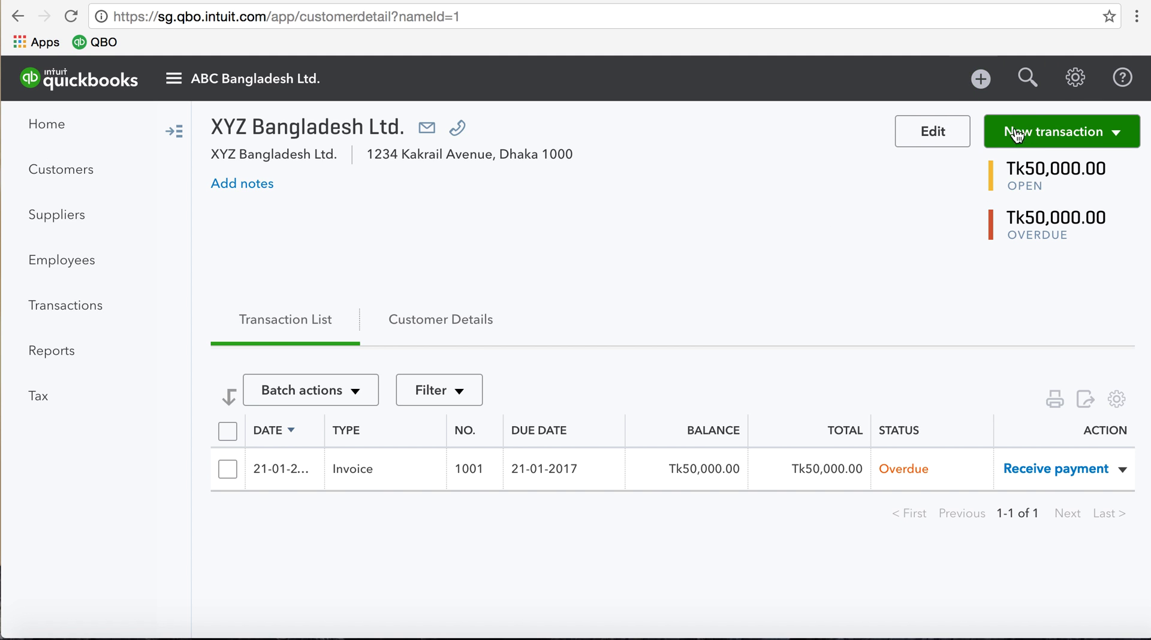
Start a new invoice for XYZ Bangladesh Ltd. from the New transaction menu
left_click(1118, 135)
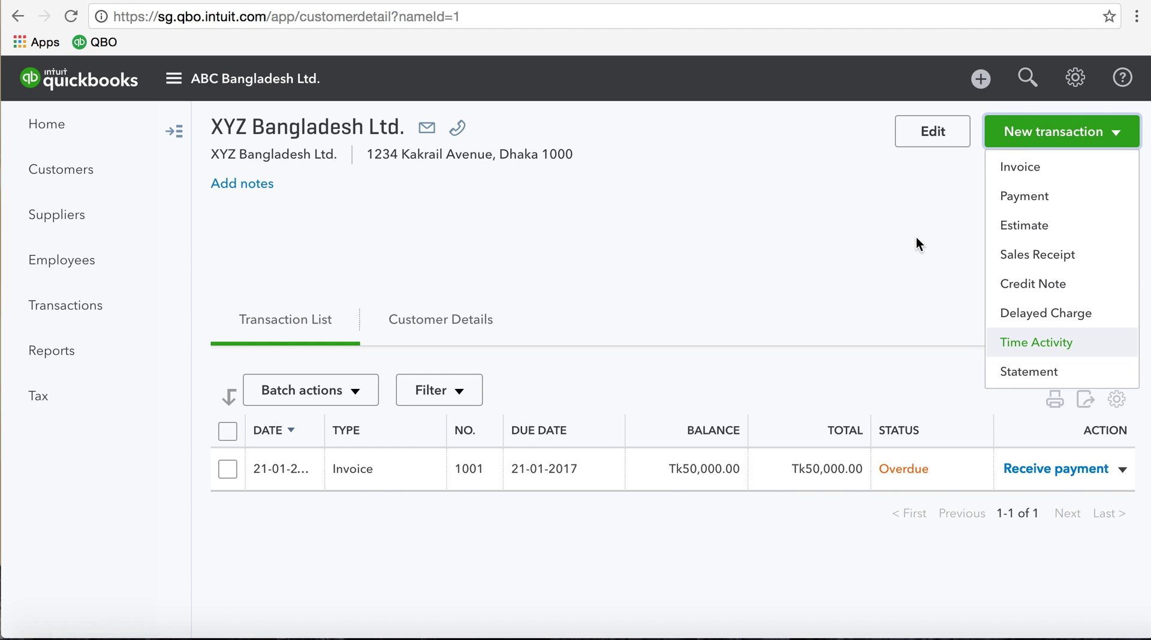
left_click(1024, 173)
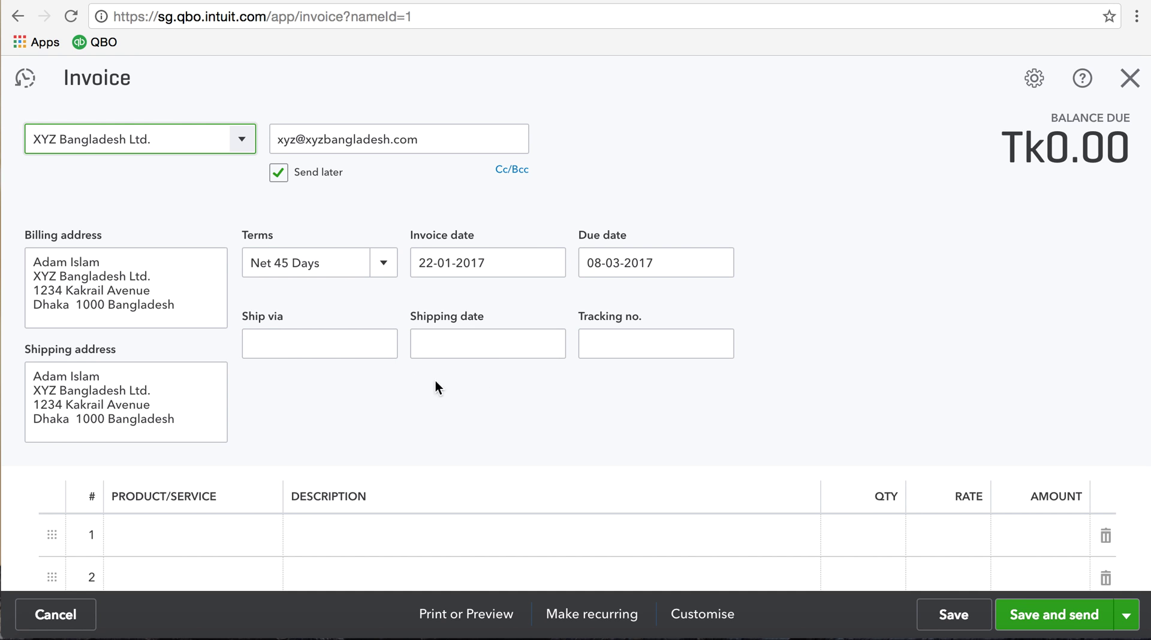
Enter Truck as the Ship via method
left_click(359, 346)
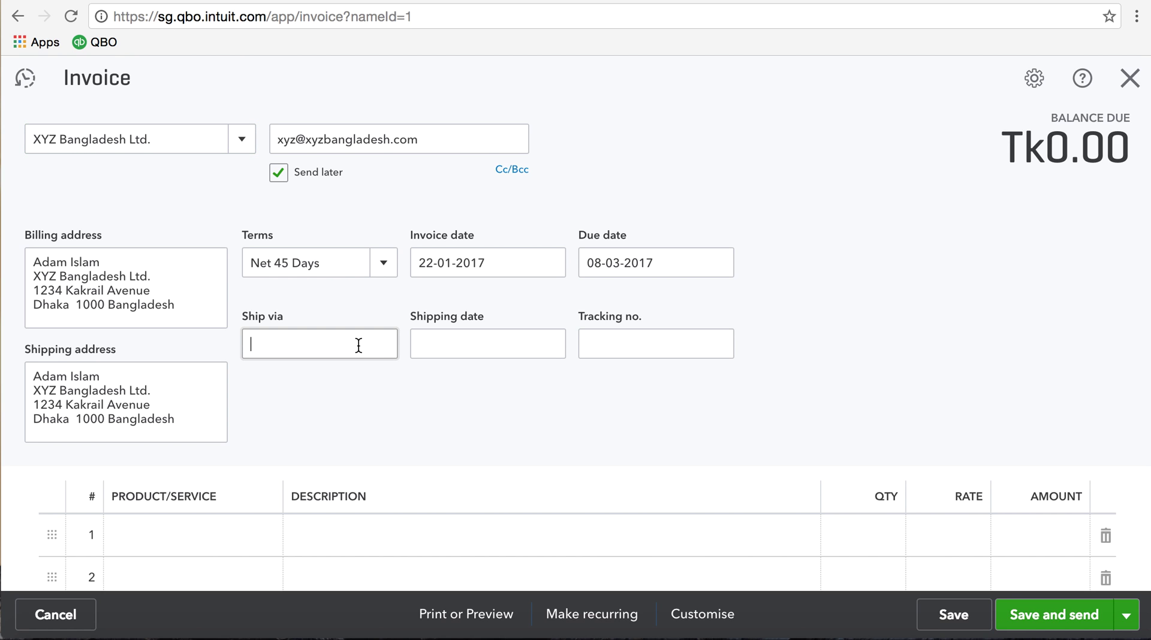
type("Truck")
left_click(419, 345)
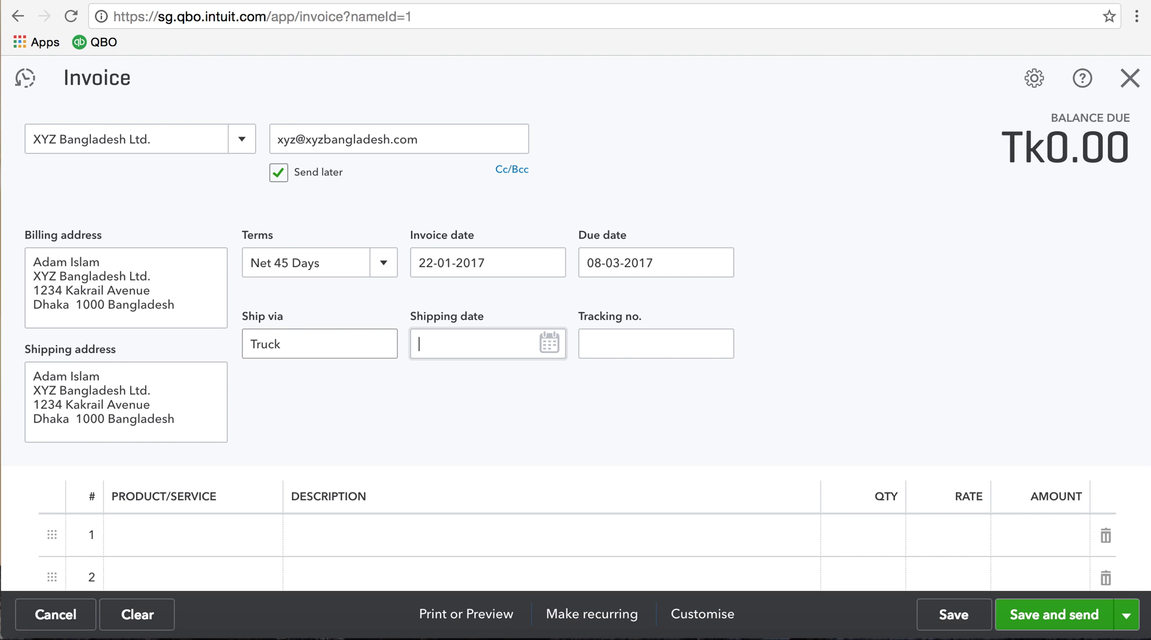
Pick 18-01-2017 as the shipping date and recheck the Truck entry
left_click(551, 353)
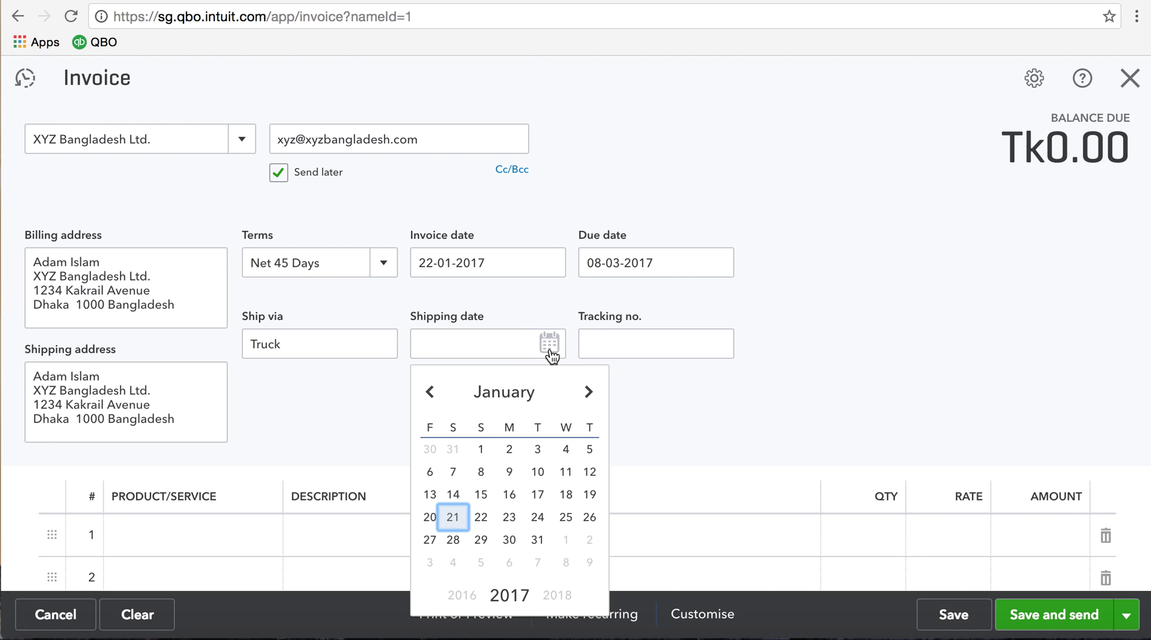
left_click(565, 495)
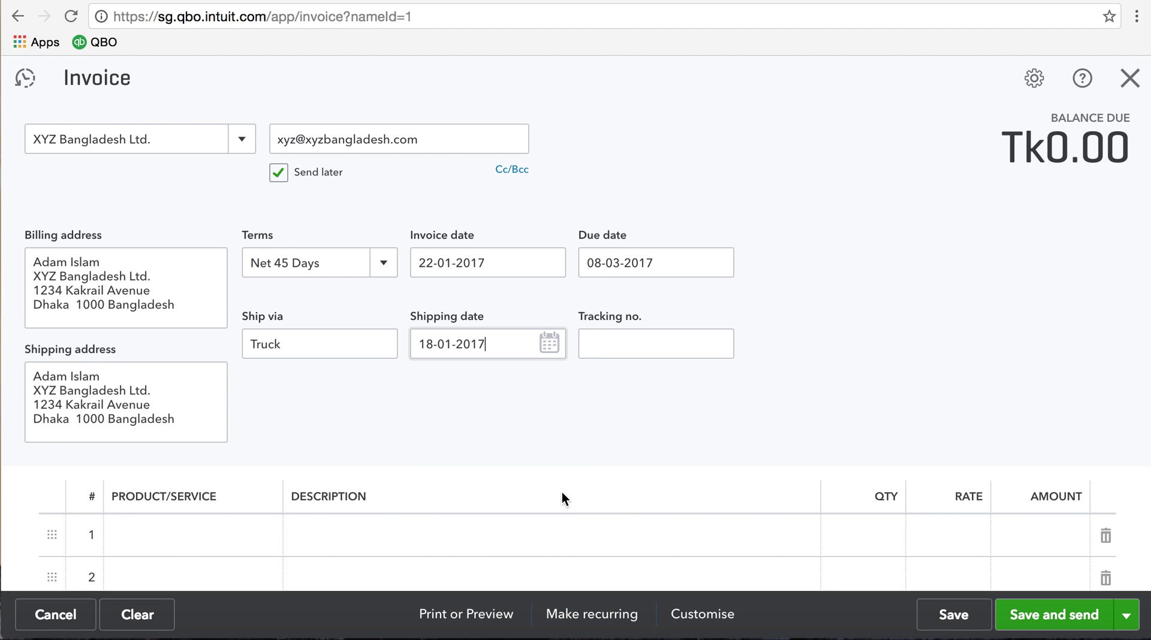
left_click(652, 351)
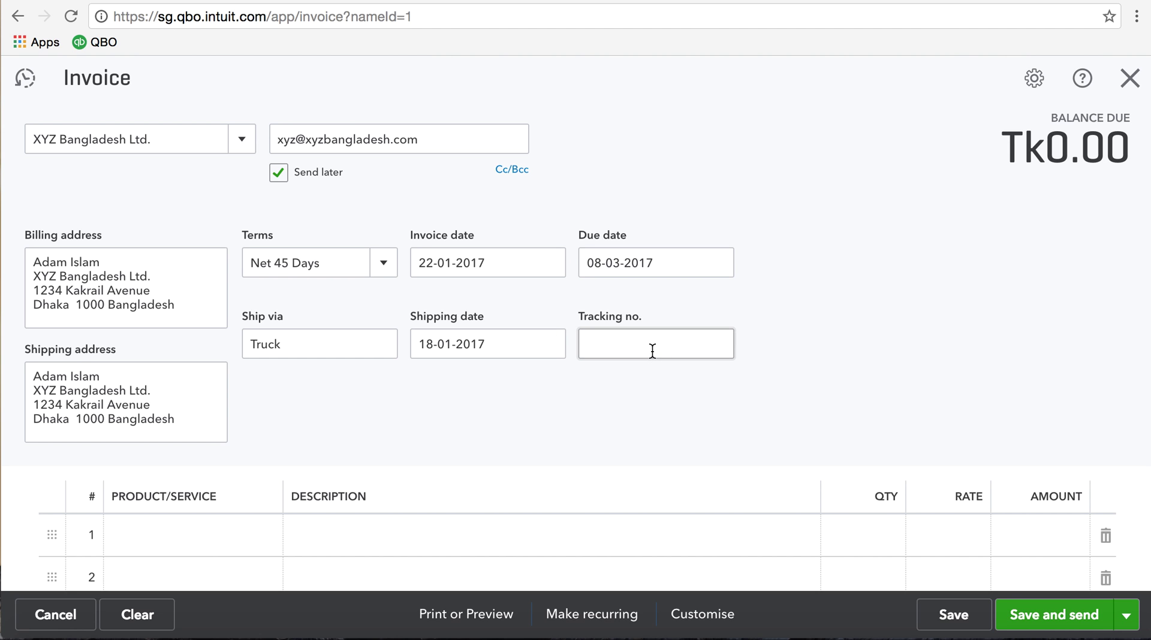
left_click(301, 348)
left_click_drag(290, 344, 234, 341)
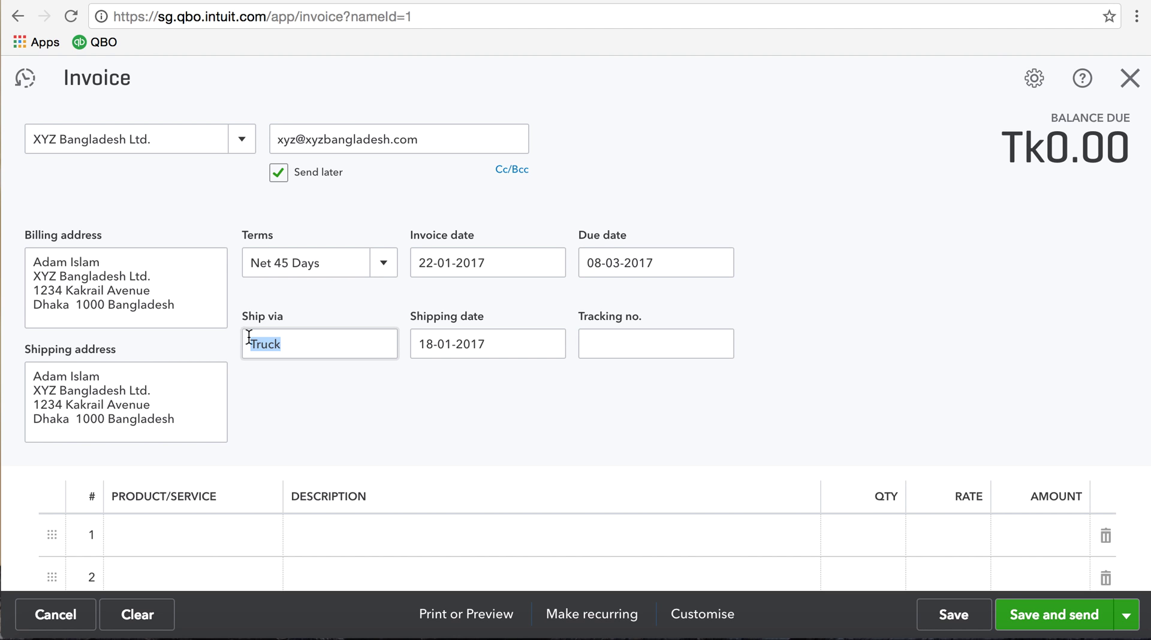
left_click(660, 353)
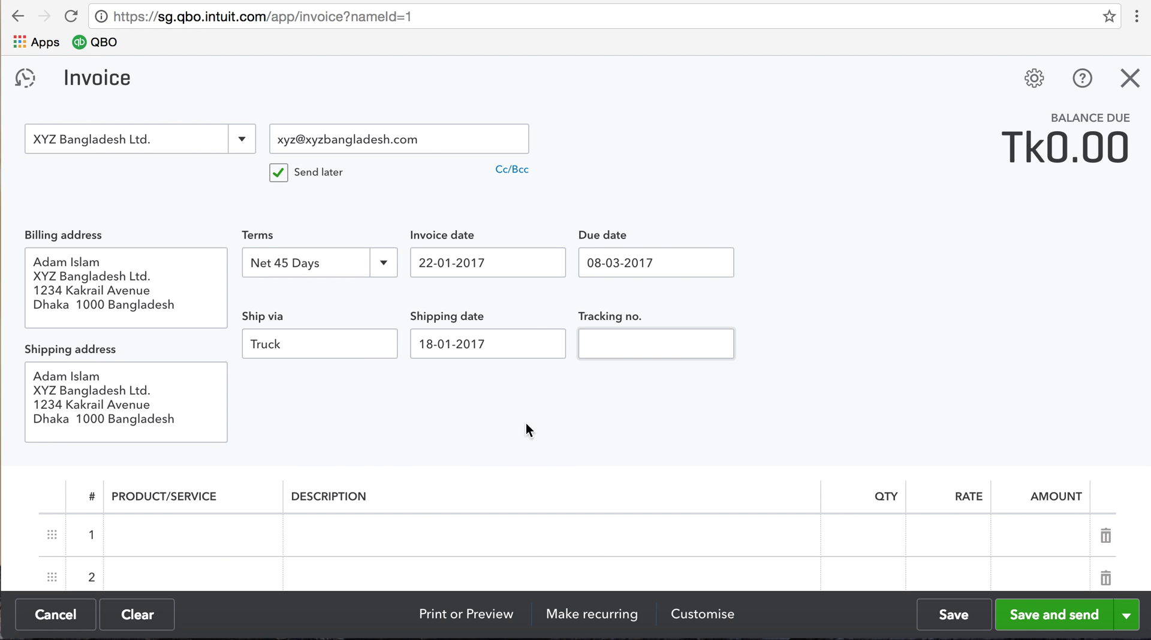
Make line 1 a Sales item described as 'computer'
left_click(257, 548)
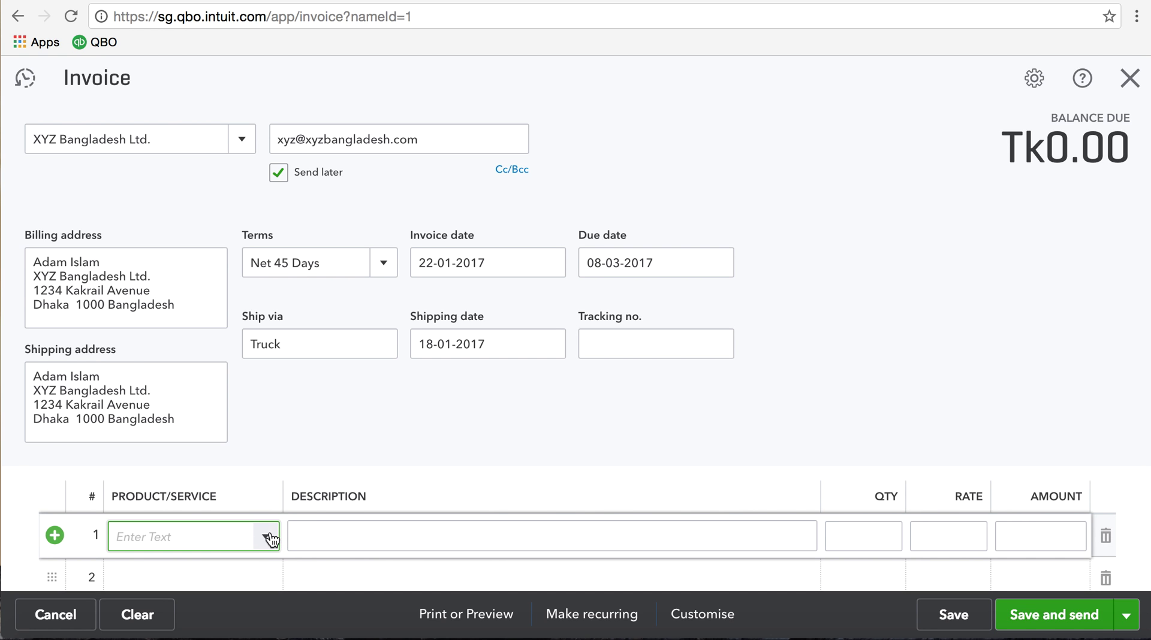
left_click(266, 538)
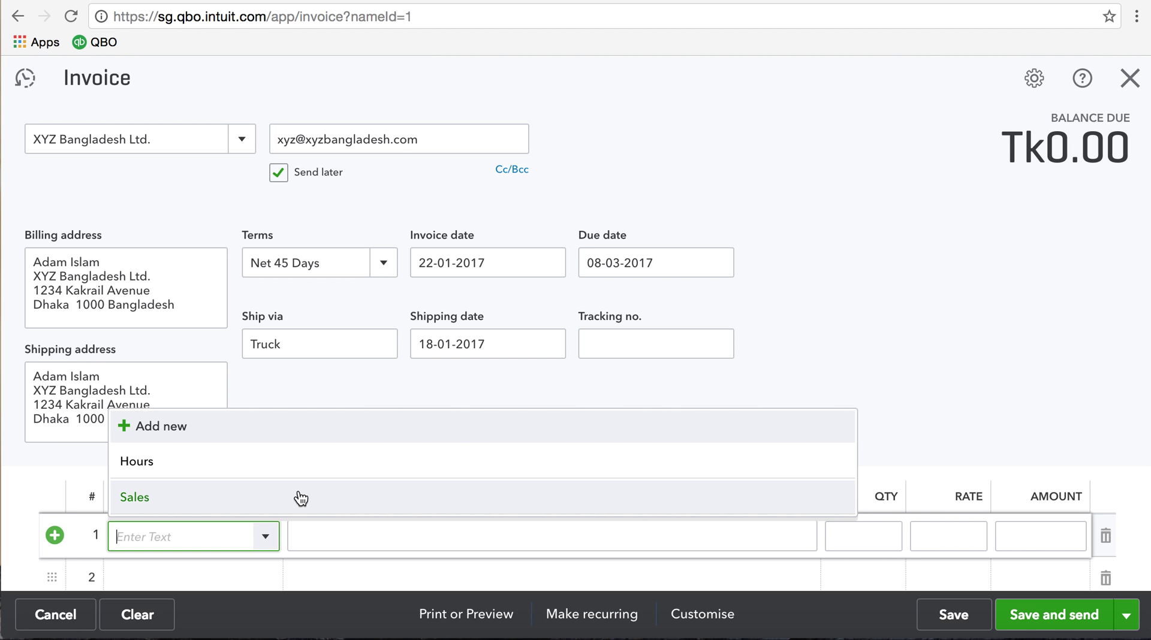
left_click(301, 498)
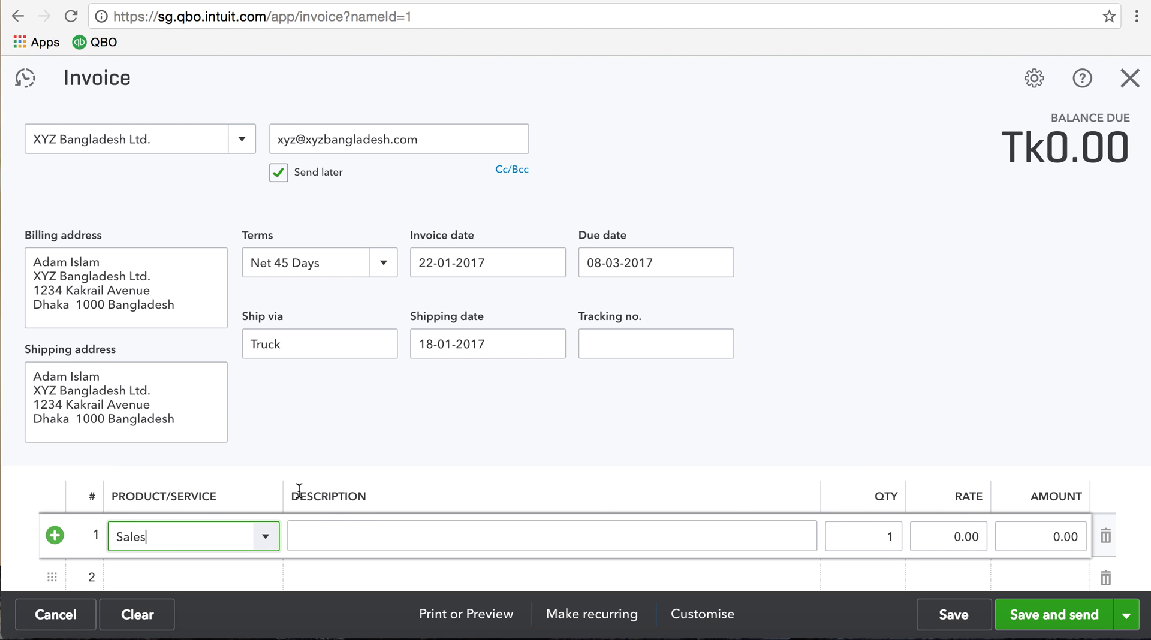
left_click(352, 536)
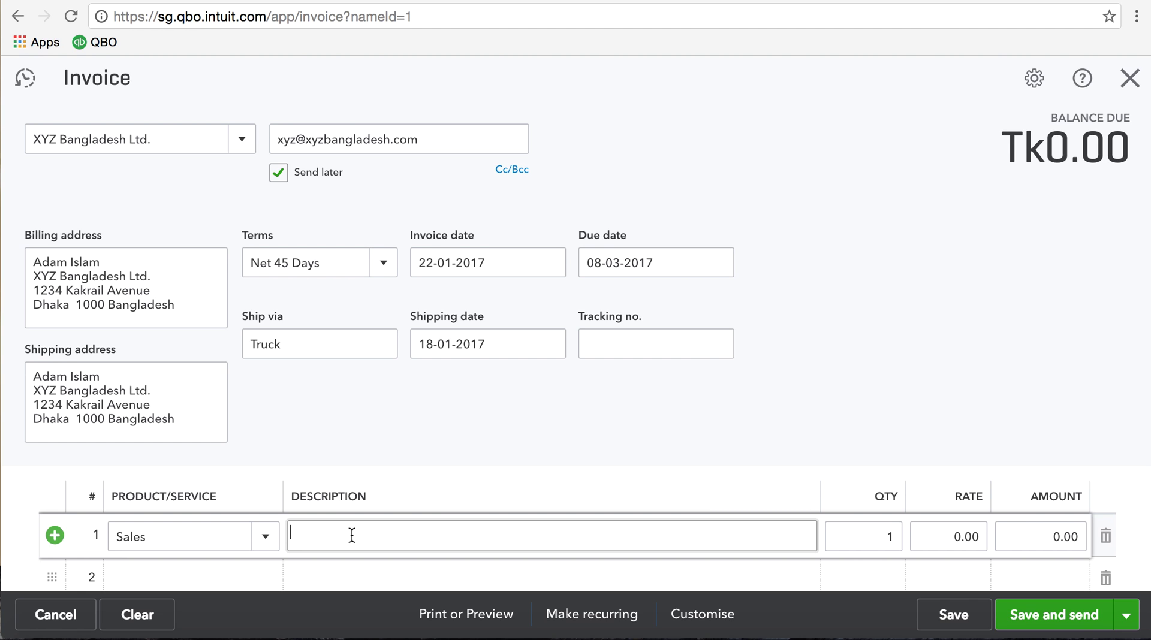
type("computer")
Give line 1 a rate of 10,000 and quantity 12 for 120,000.00
key("Tab")
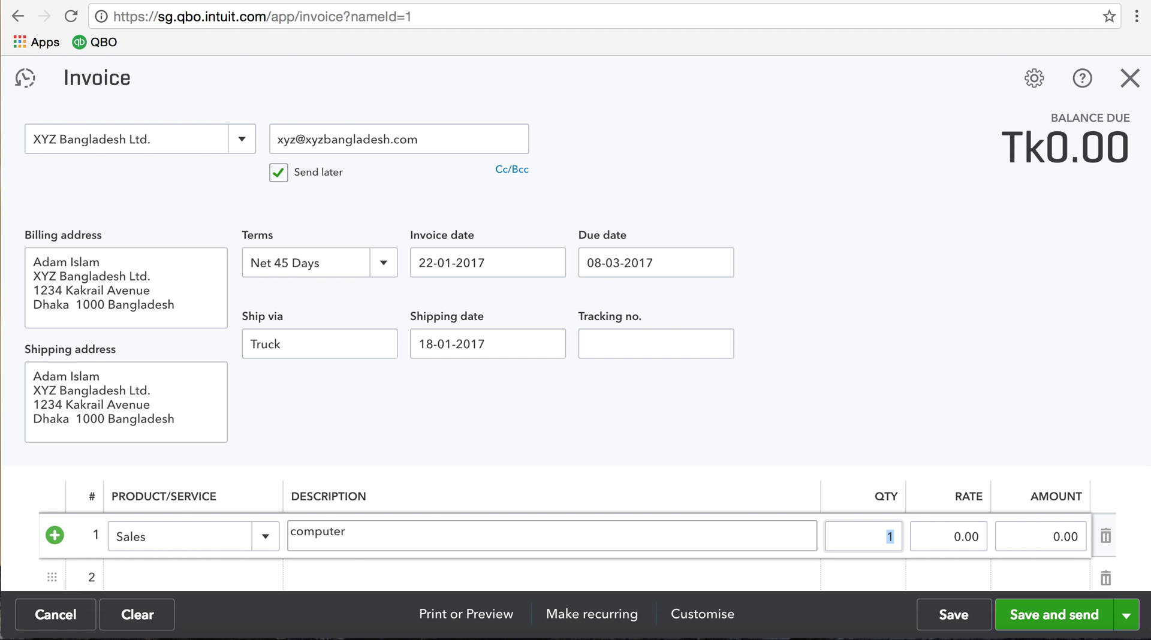
key("Tab")
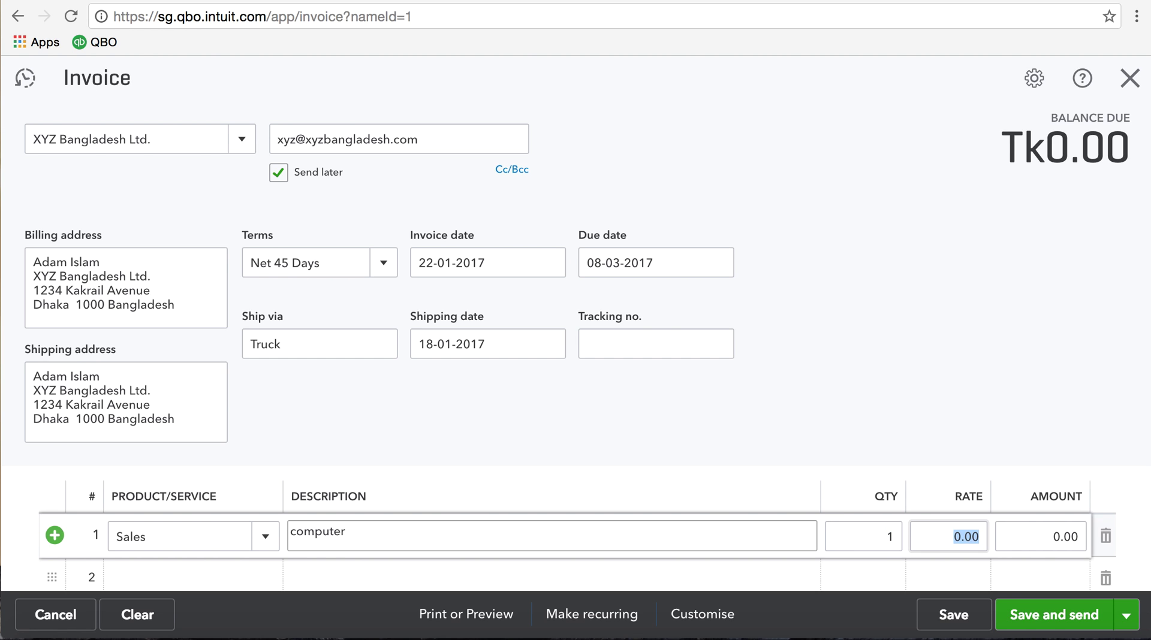
type("10000")
key("Tab")
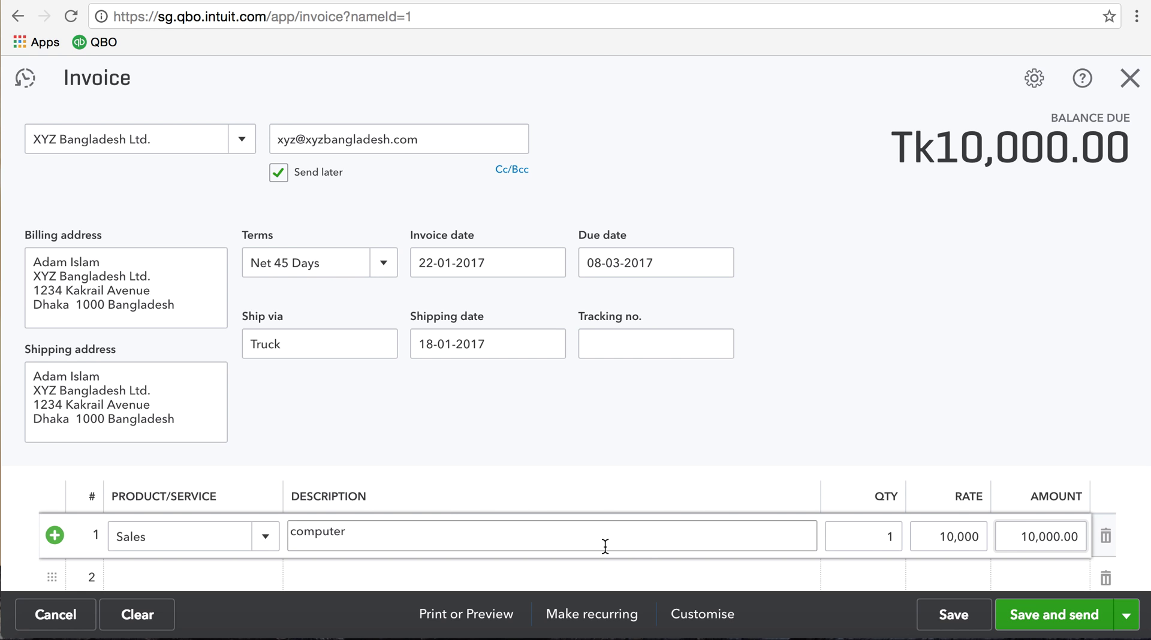
left_click(876, 535)
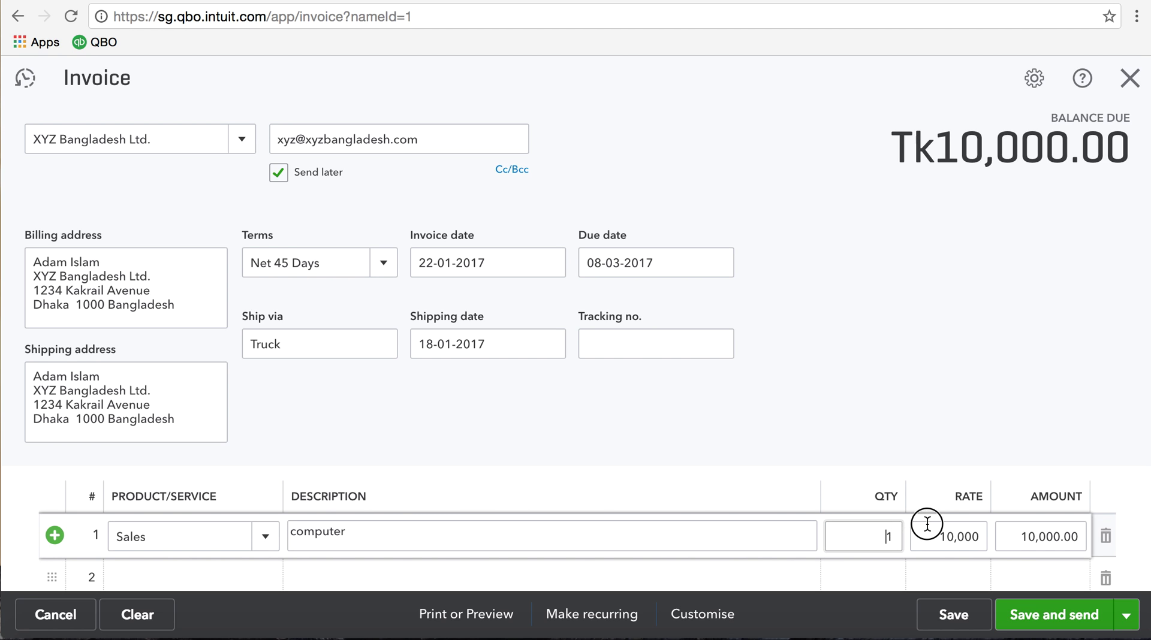
double_click(886, 537)
type("12")
key("Tab")
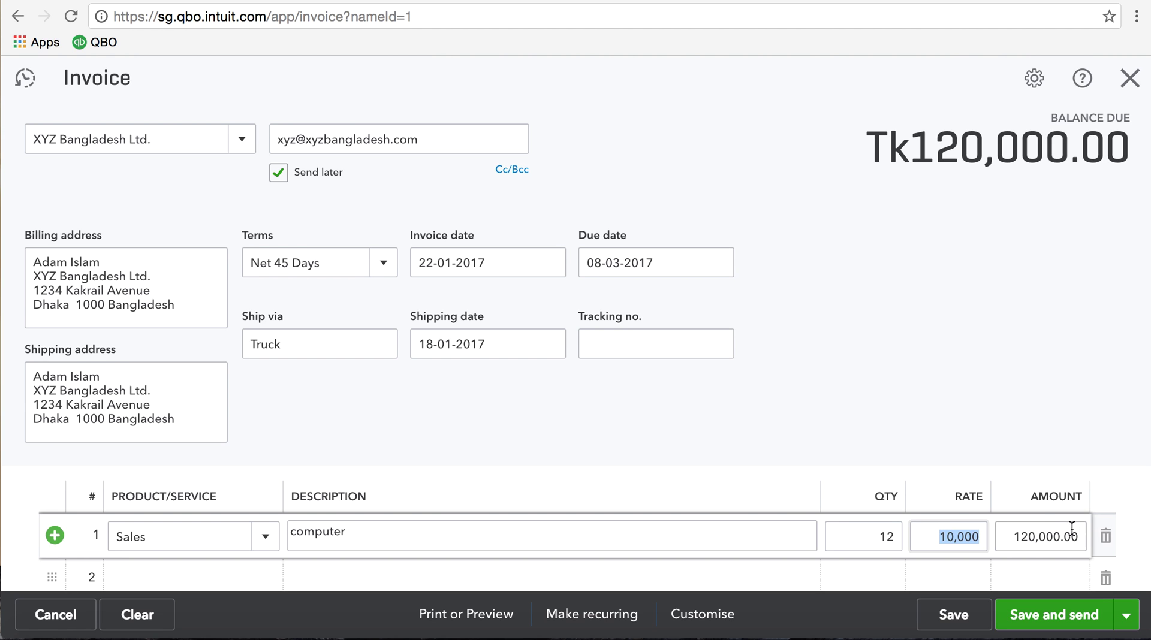
Add a 5,000 shipping charge, leaving the discount unchanged, for a Tk125,000.00 total
left_click(1057, 373)
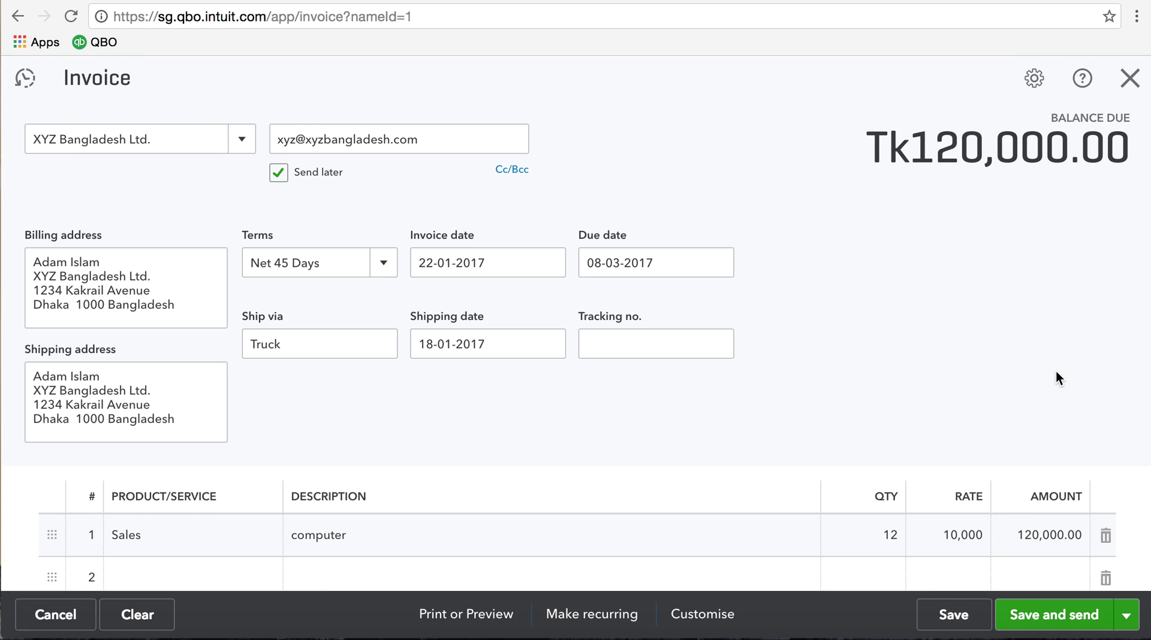
scroll(1057, 373, "down", 5)
scroll(1057, 373, "down", 2)
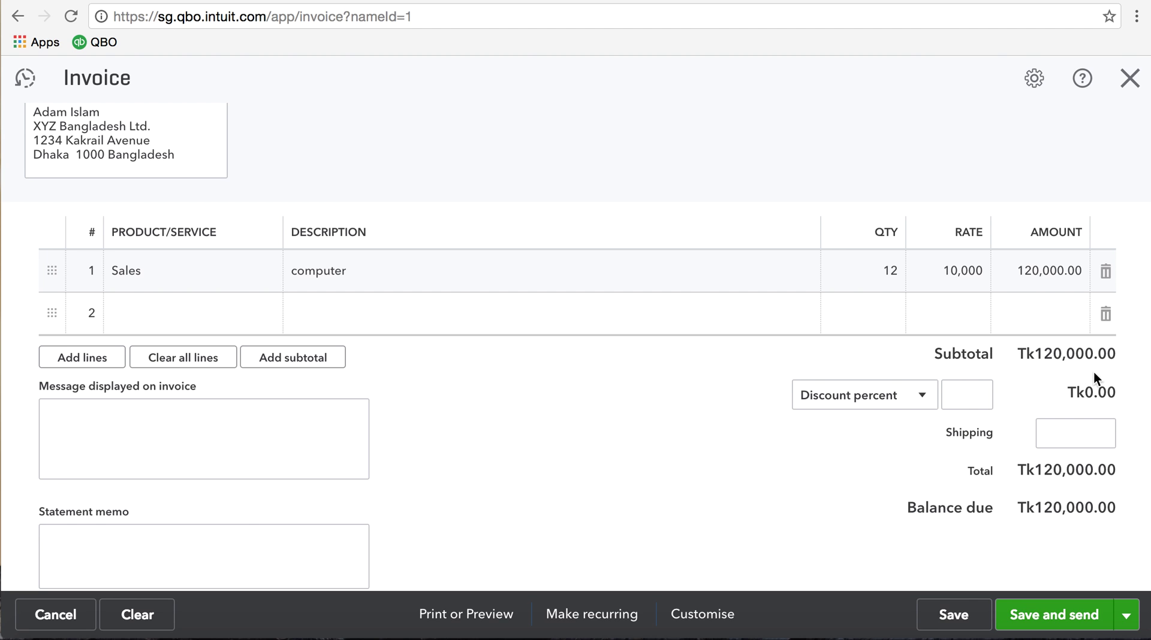
left_click(926, 400)
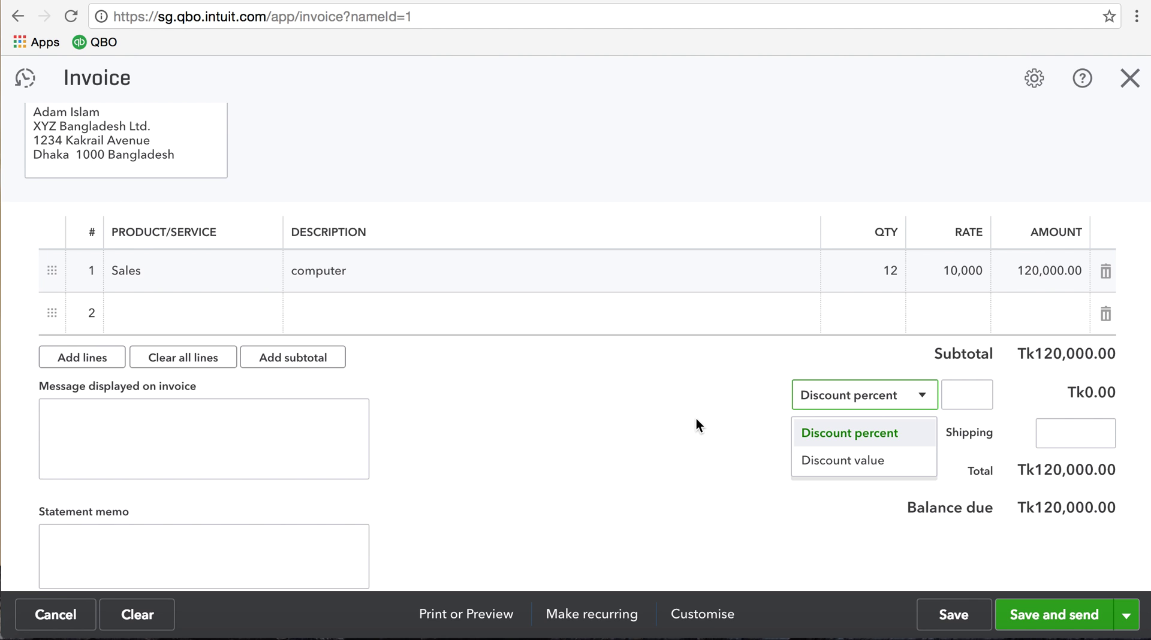
left_click(696, 419)
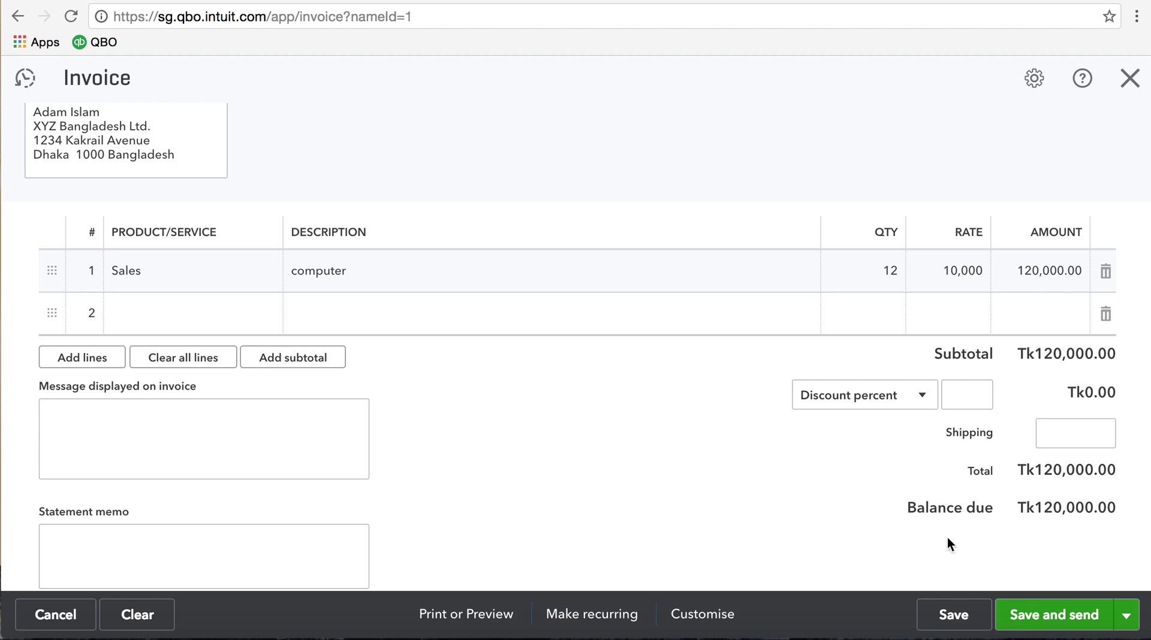
left_click(1073, 432)
type("5000")
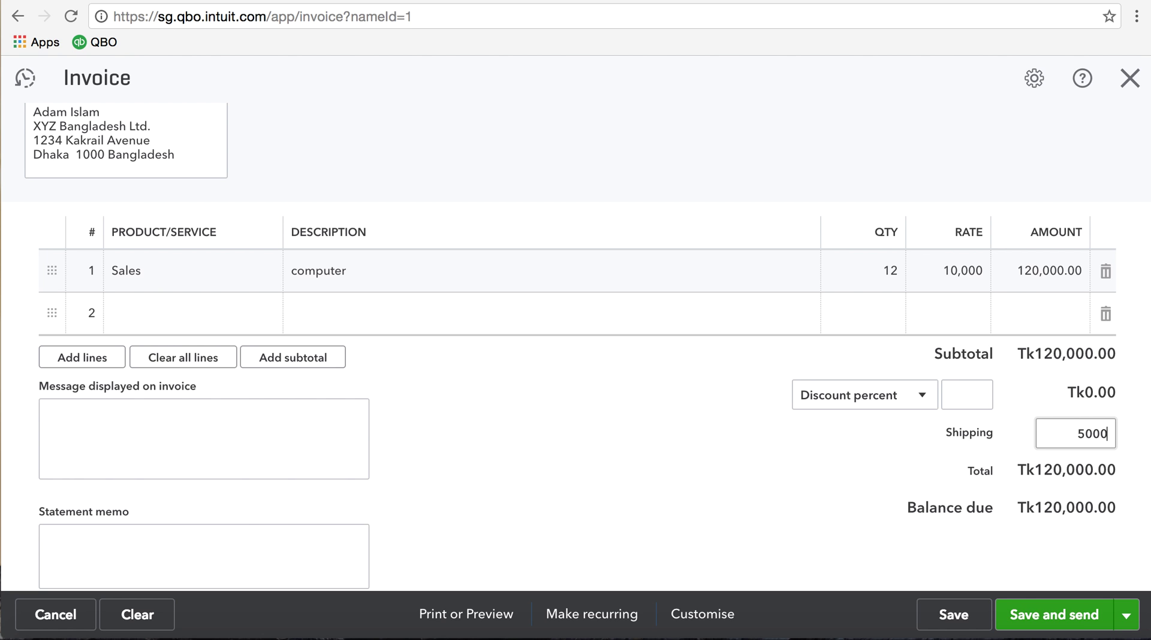
key("Tab")
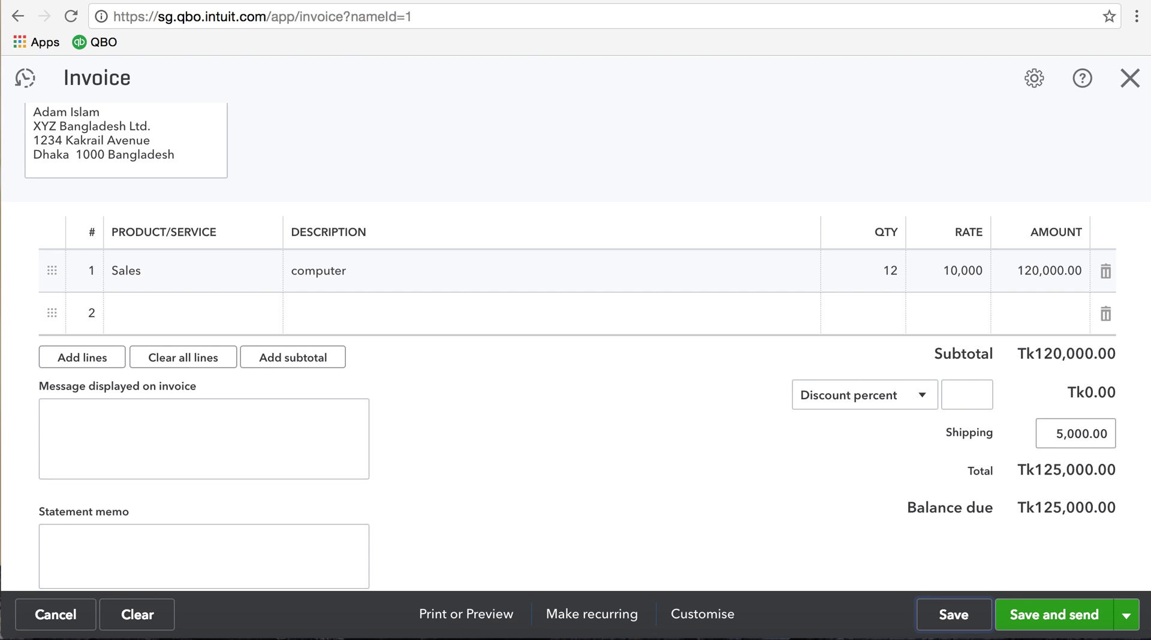
Enter 'Thanks for your Business' as the message displayed on the invoice
left_click(95, 448)
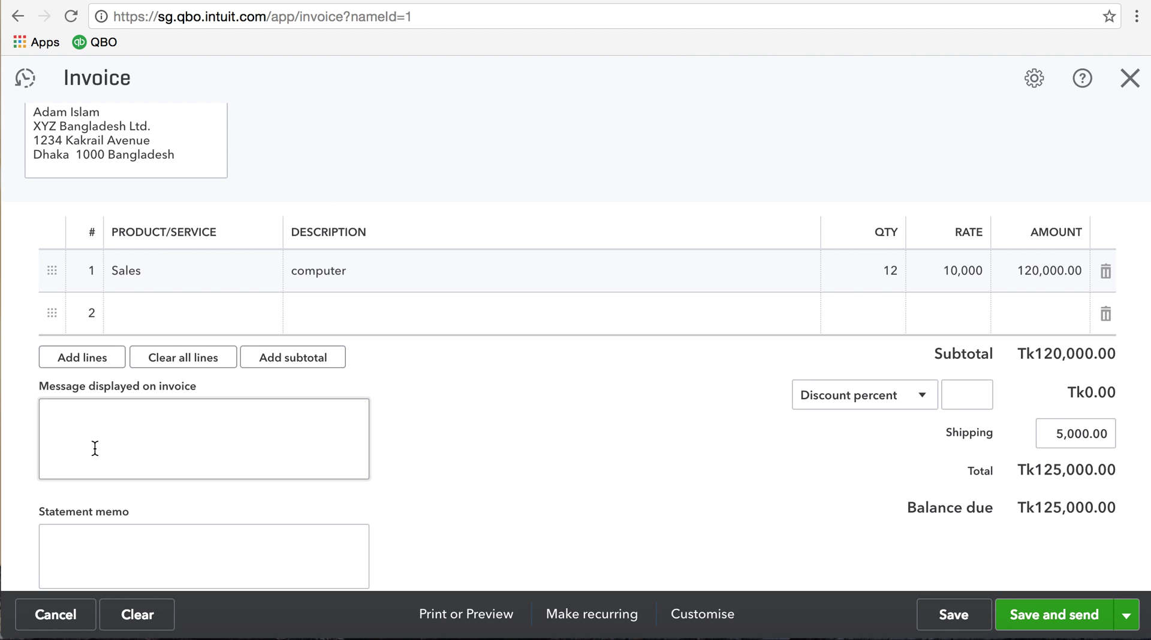
type("Thanks for your Business")
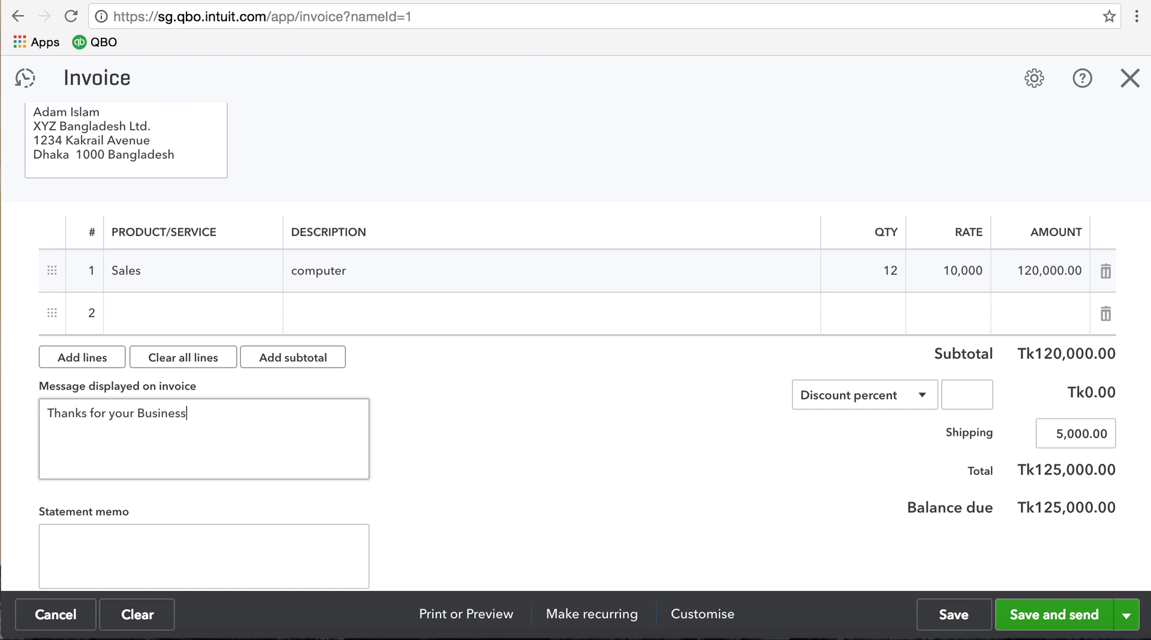
left_click(48, 538)
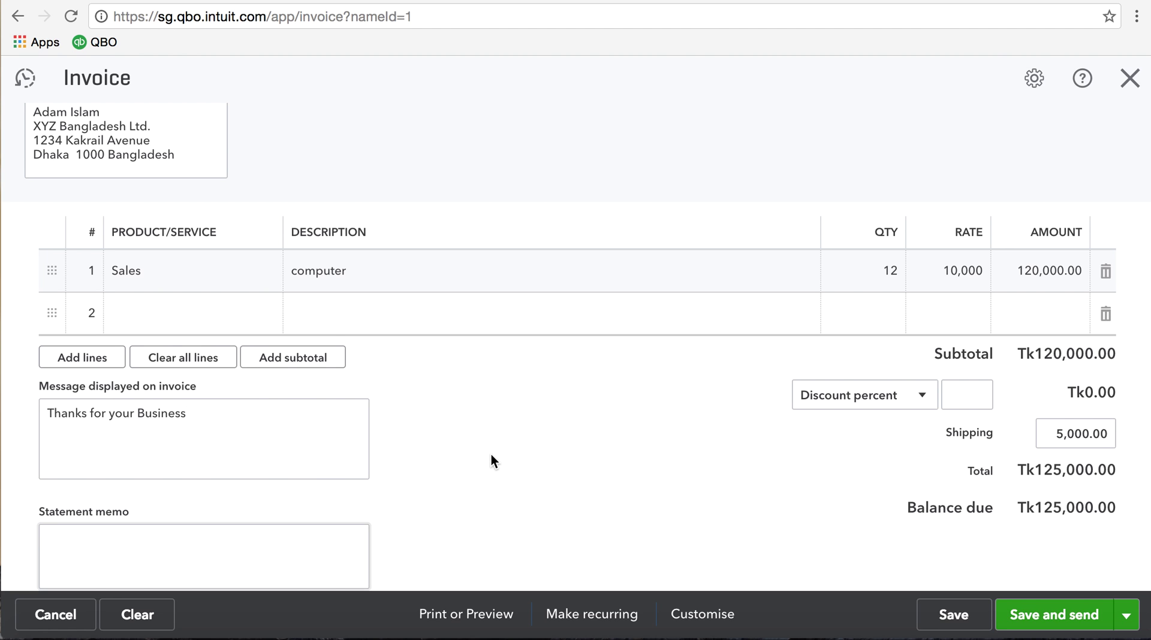
scroll(491, 454, "down", 5)
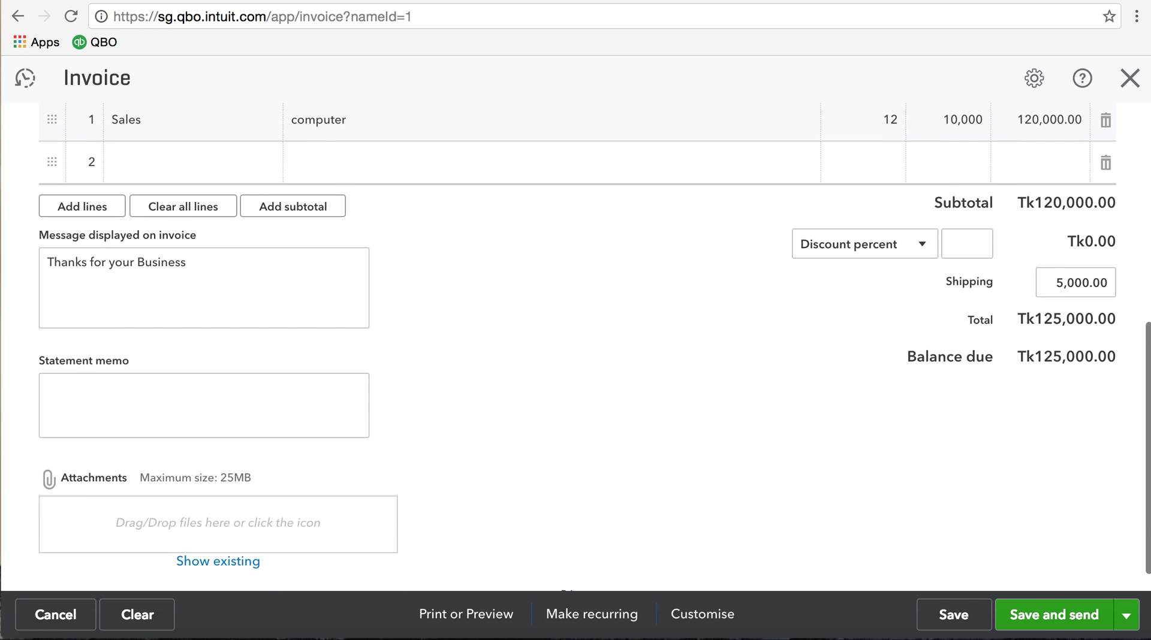
scroll(593, 348, "down", 1)
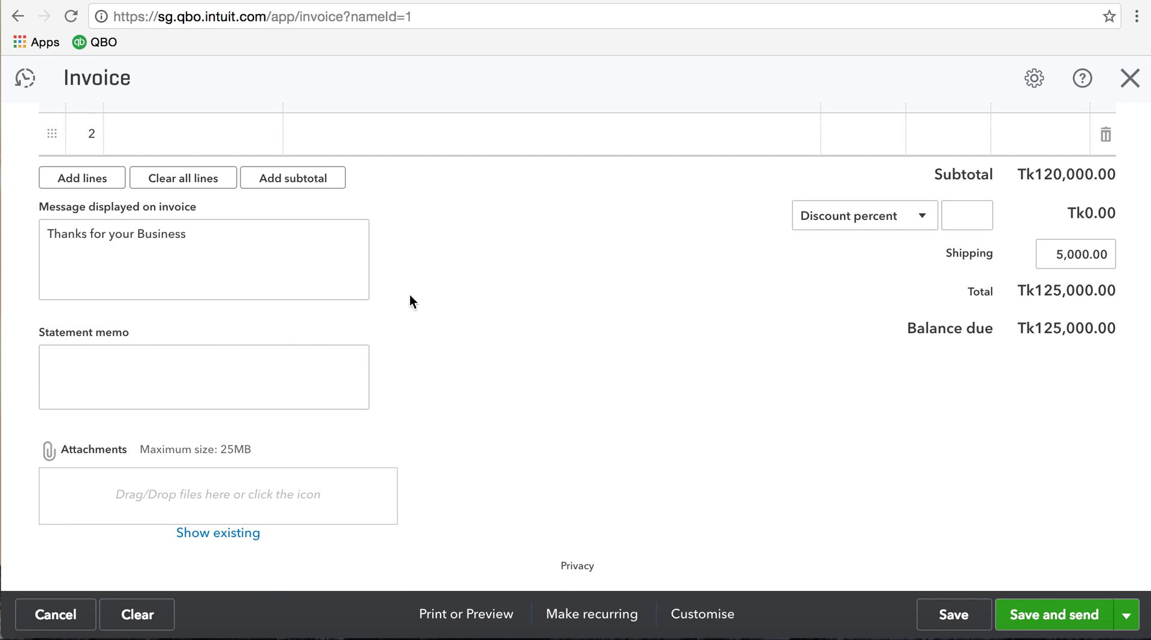
left_click(163, 360)
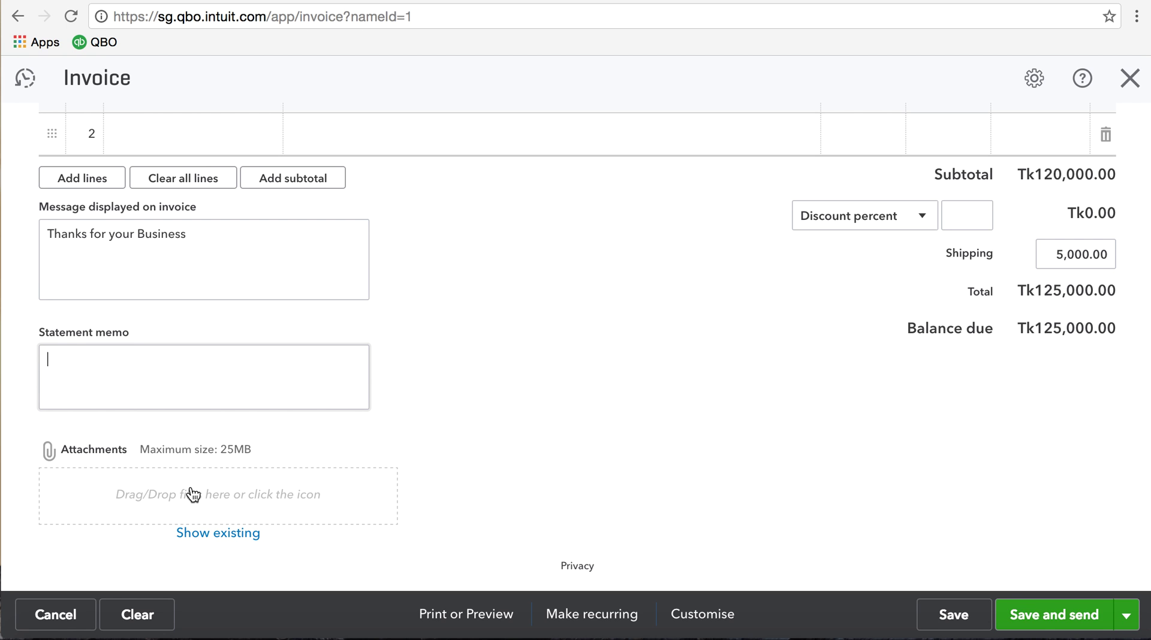
left_click(194, 495)
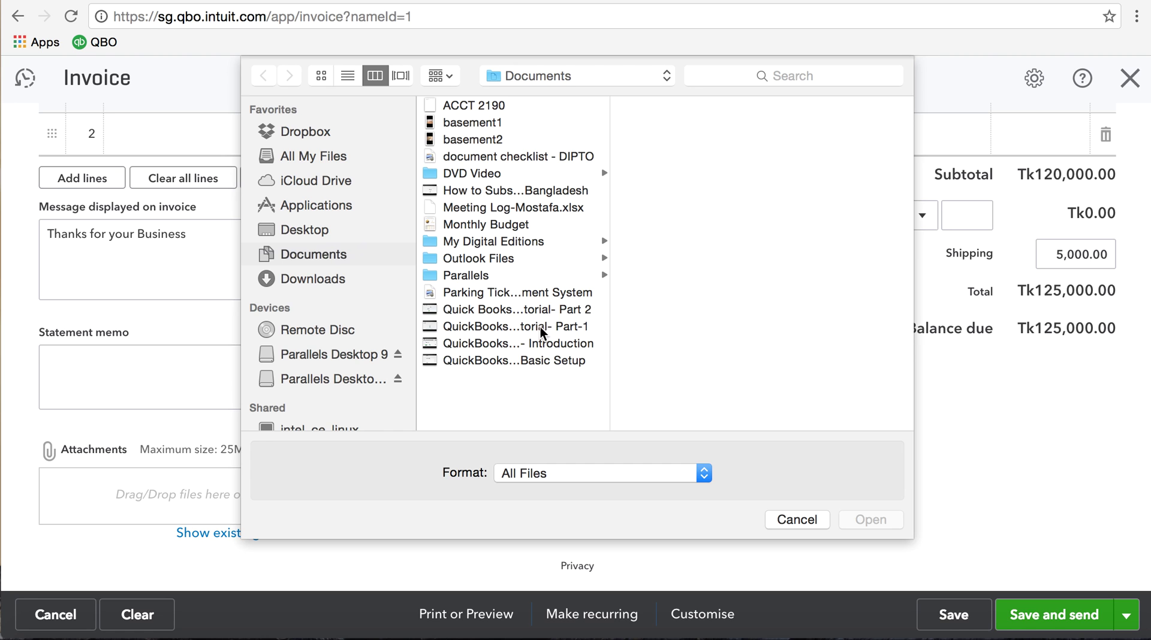
left_click(793, 519)
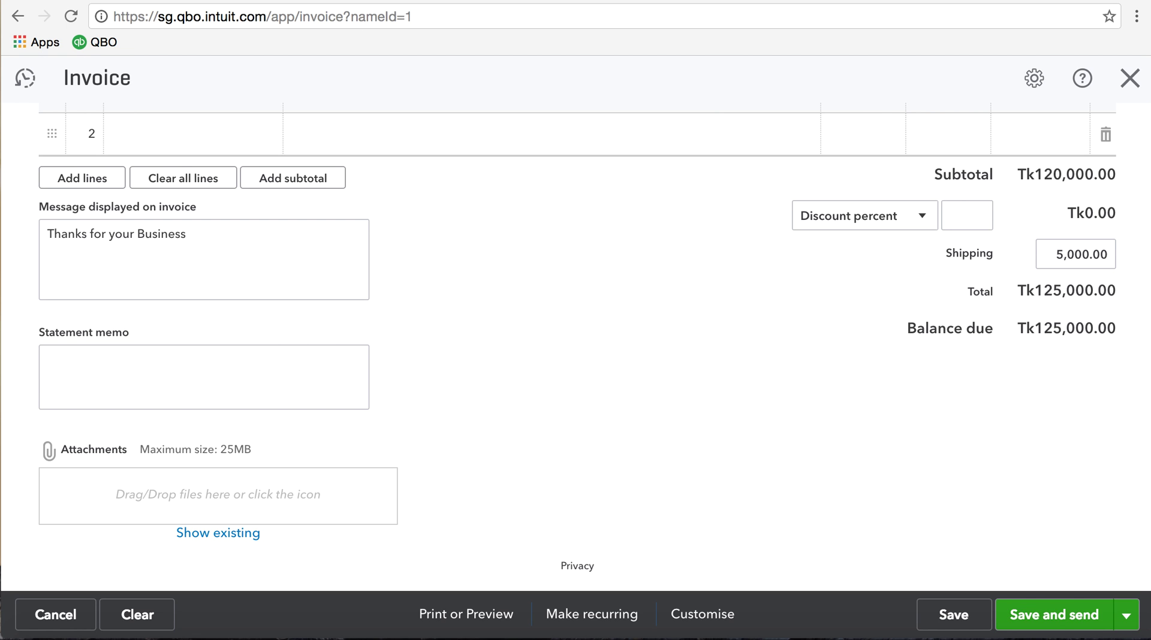
scroll(575, 342, "up", 6)
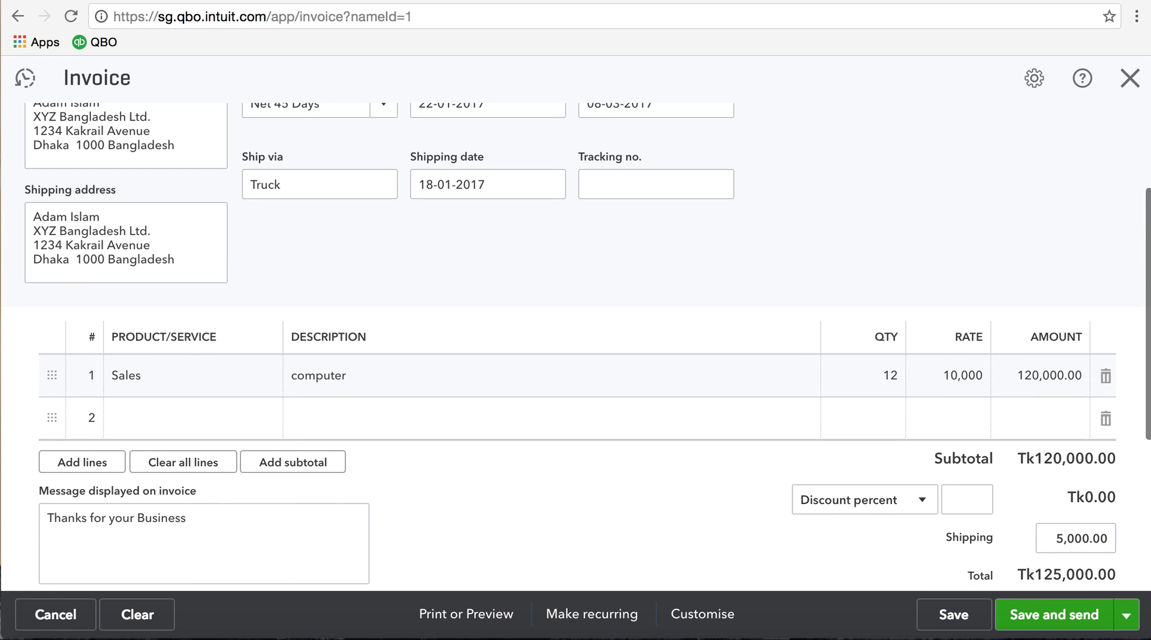
scroll(576, 341, "up", 3)
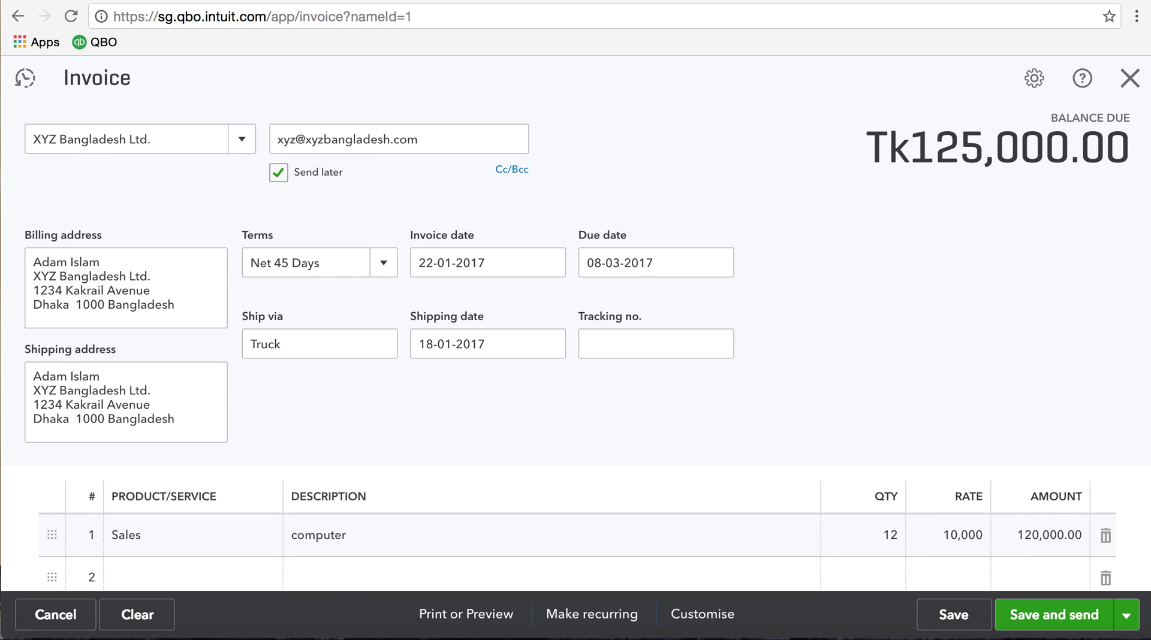
scroll(576, 341, "down", 1)
scroll(576, 342, "down", 7)
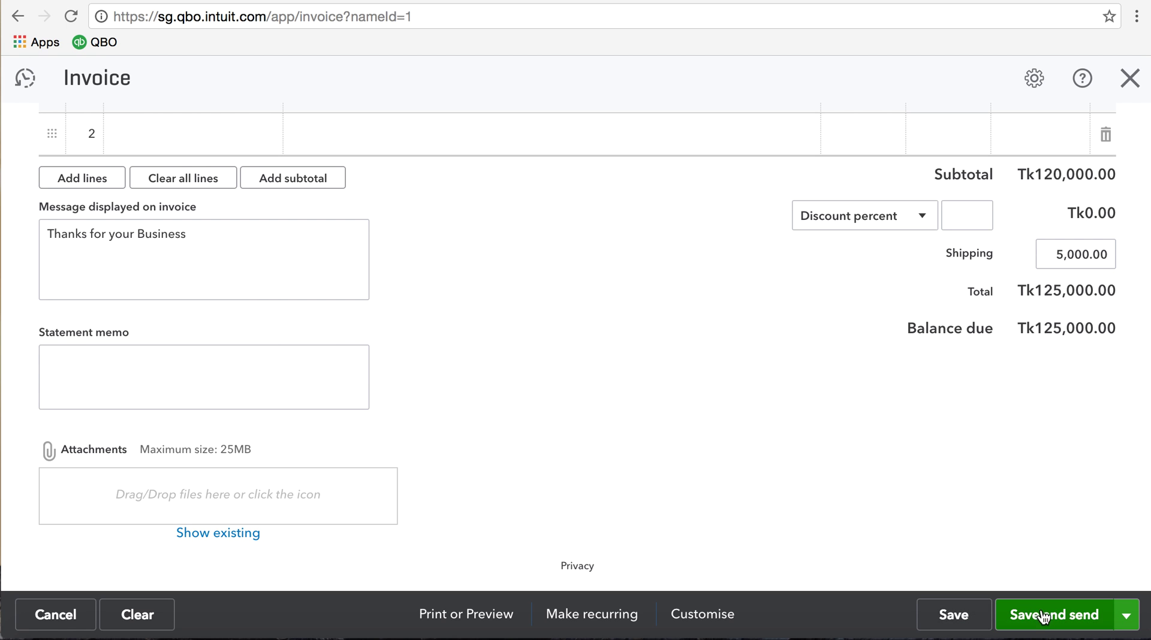
Save invoice 1002 with Save and new, then close the blank new invoice
left_click(1126, 620)
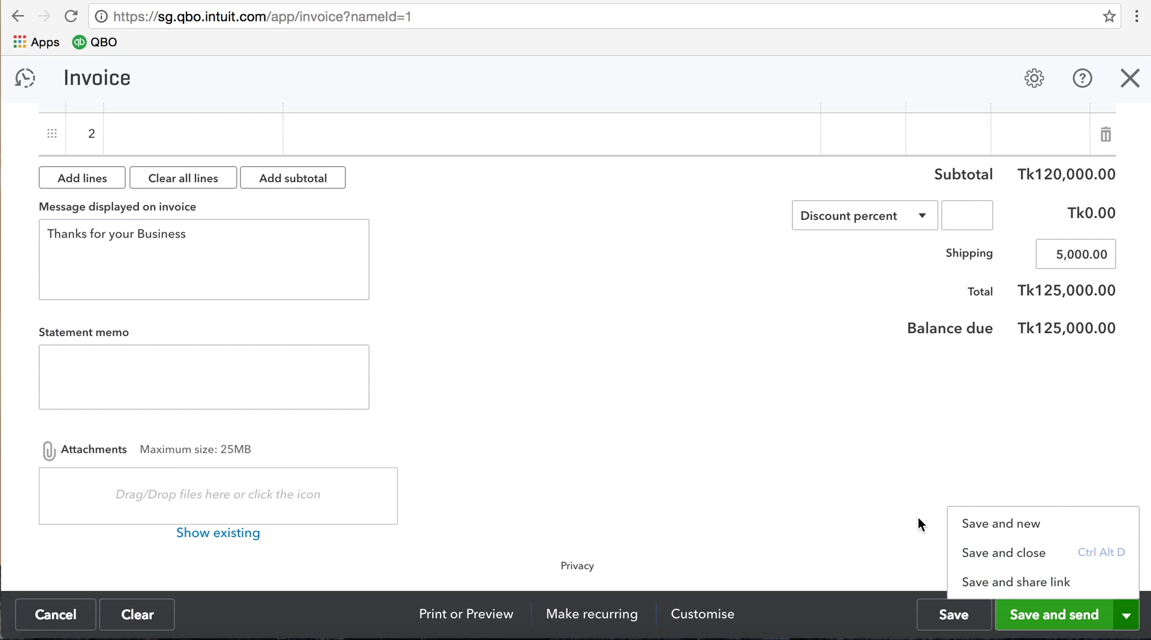
left_click(974, 528)
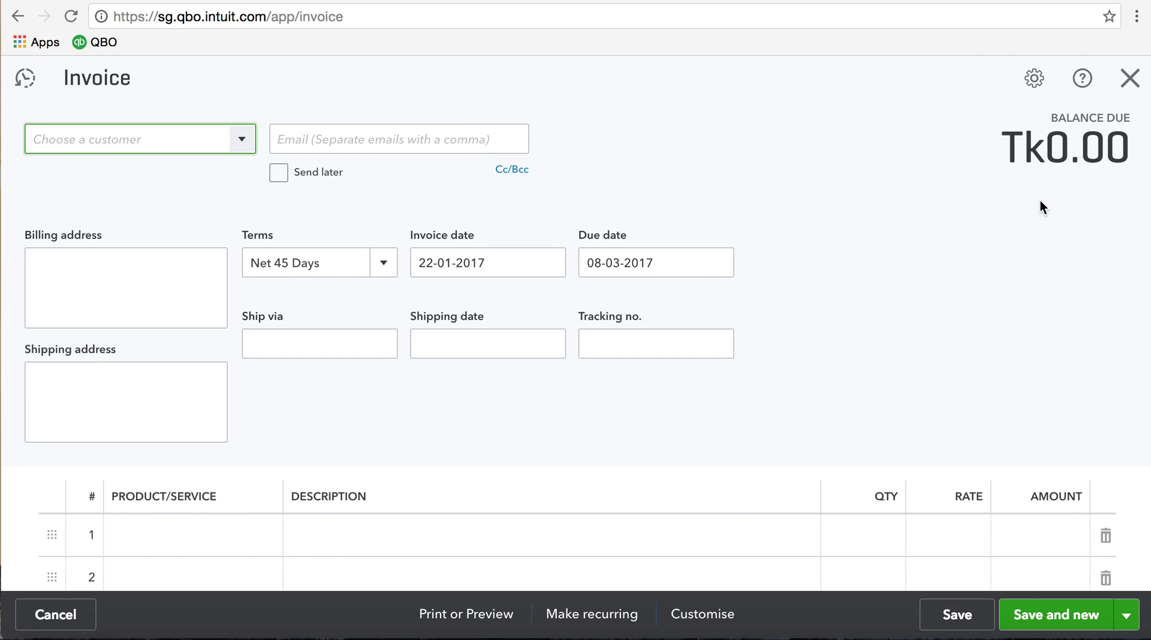
left_click(1129, 81)
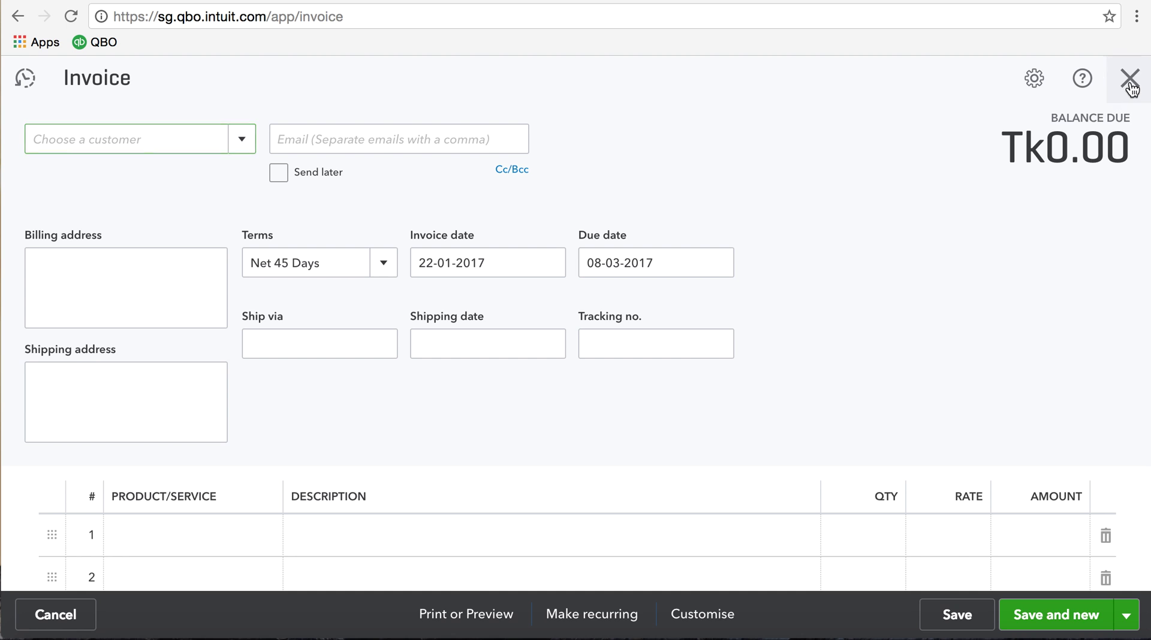